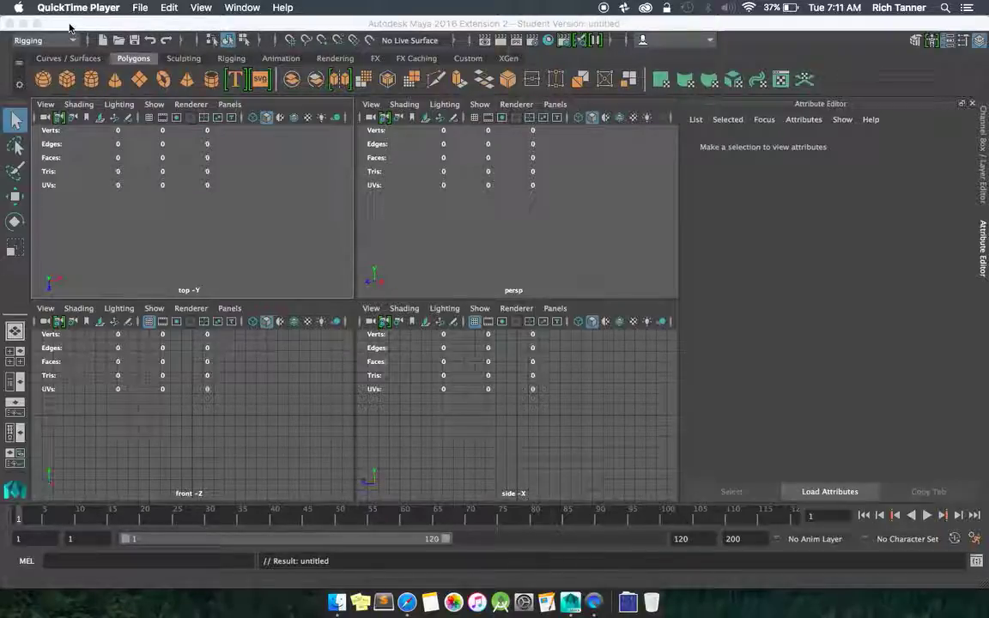
Step: Create a new project named LEGO_Minifig in the default projects location, keeping the default folder names
click(64, 26)
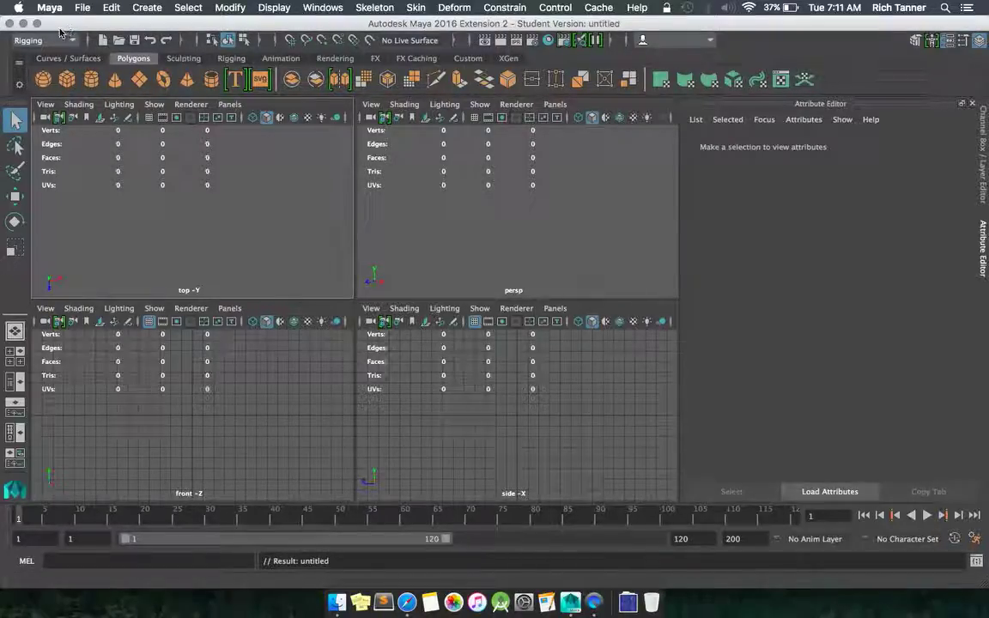
click(82, 8)
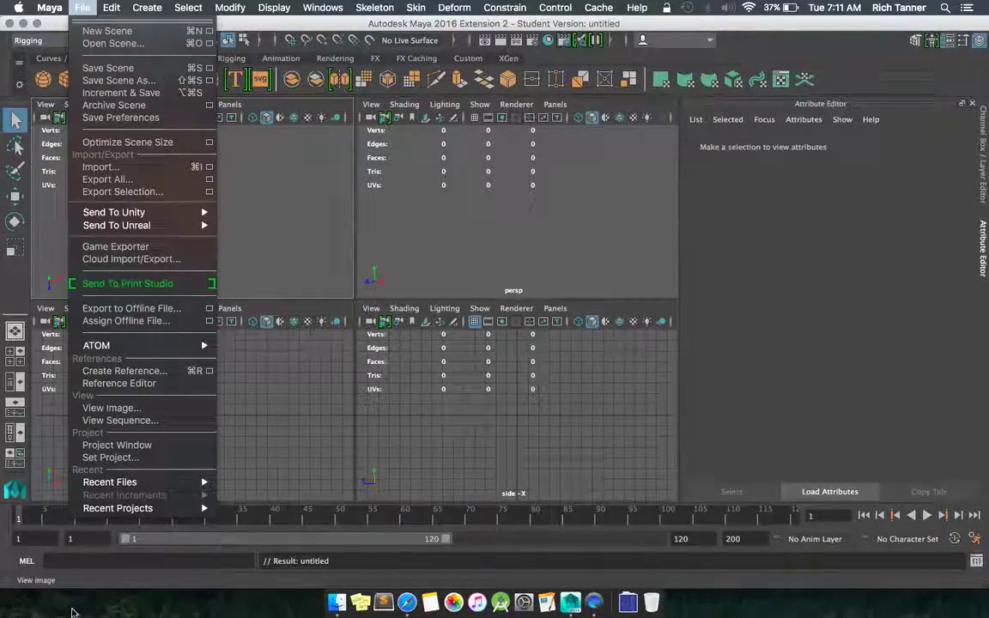
click(117, 444)
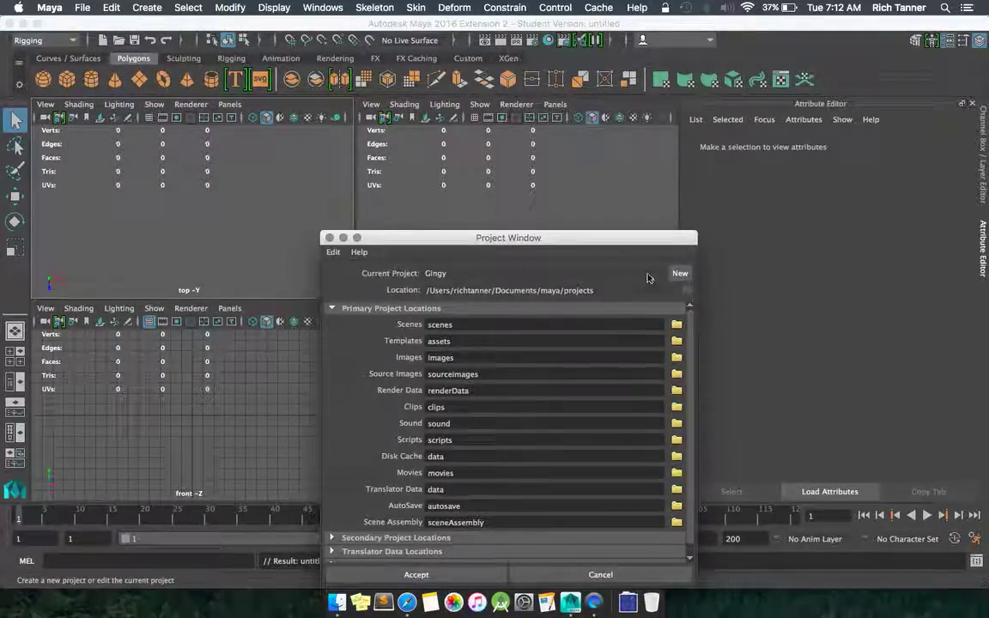
click(680, 273)
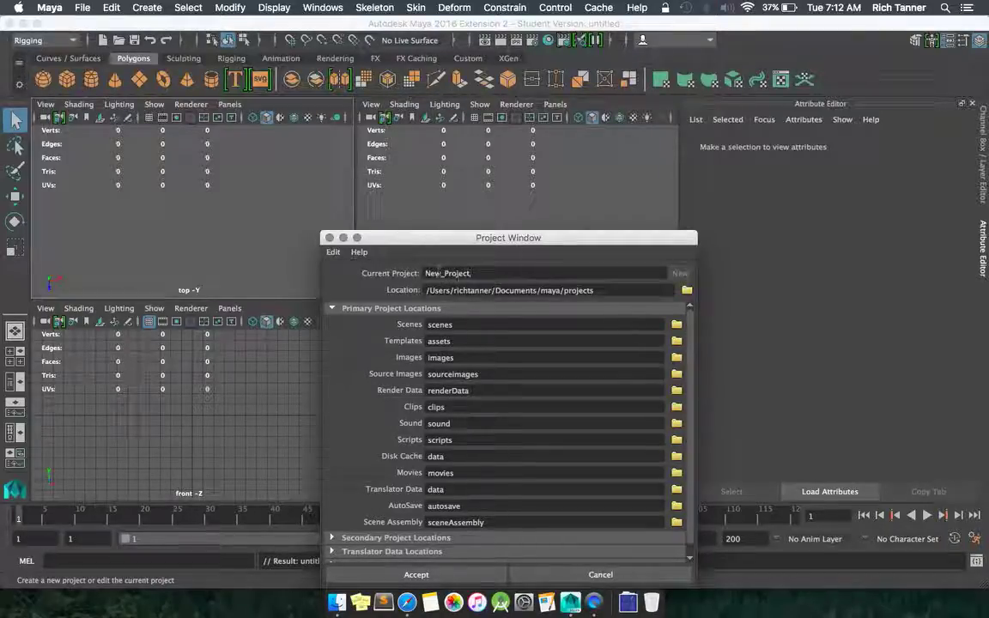
double_click(478, 273)
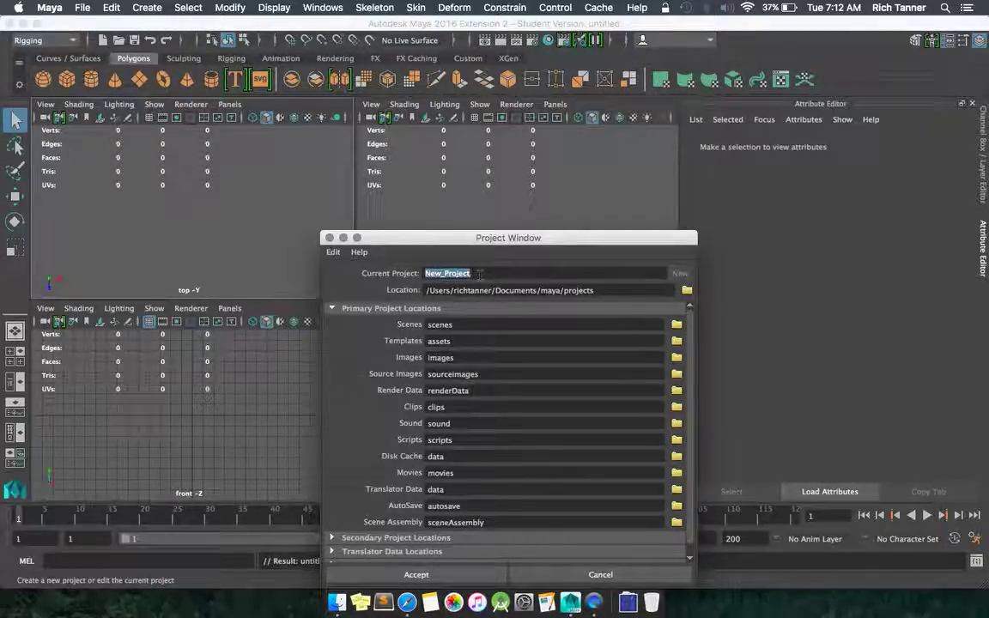
text(LEGO)
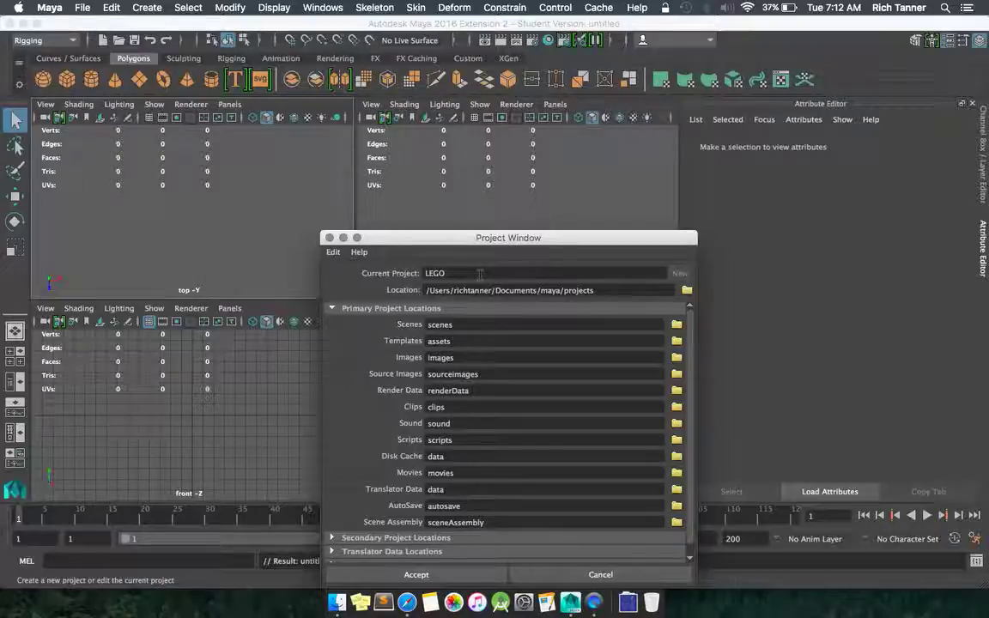
text(_Minifig)
drag(481, 237, 508, 126)
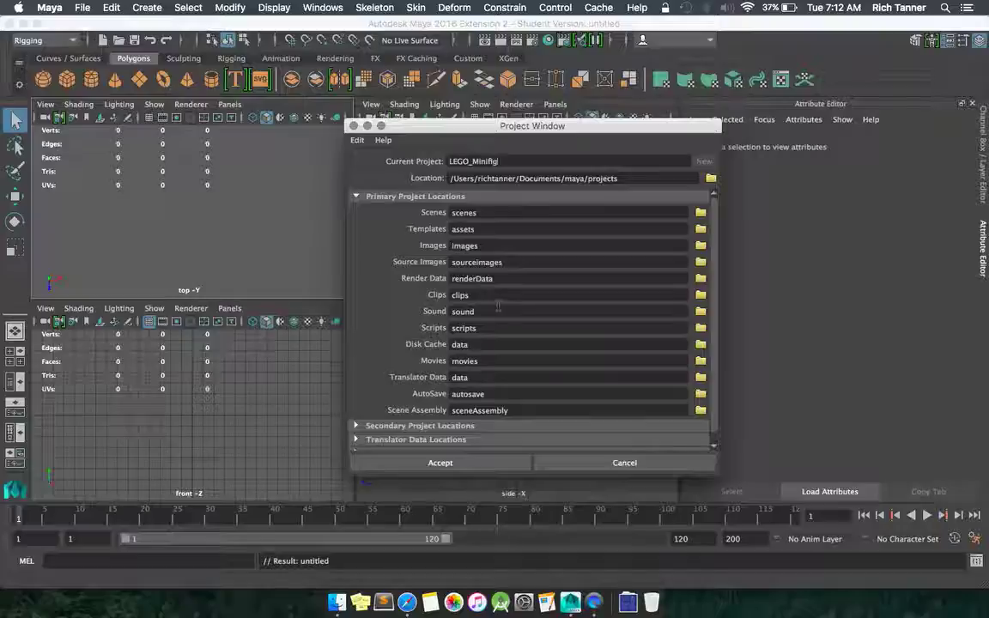
click(464, 463)
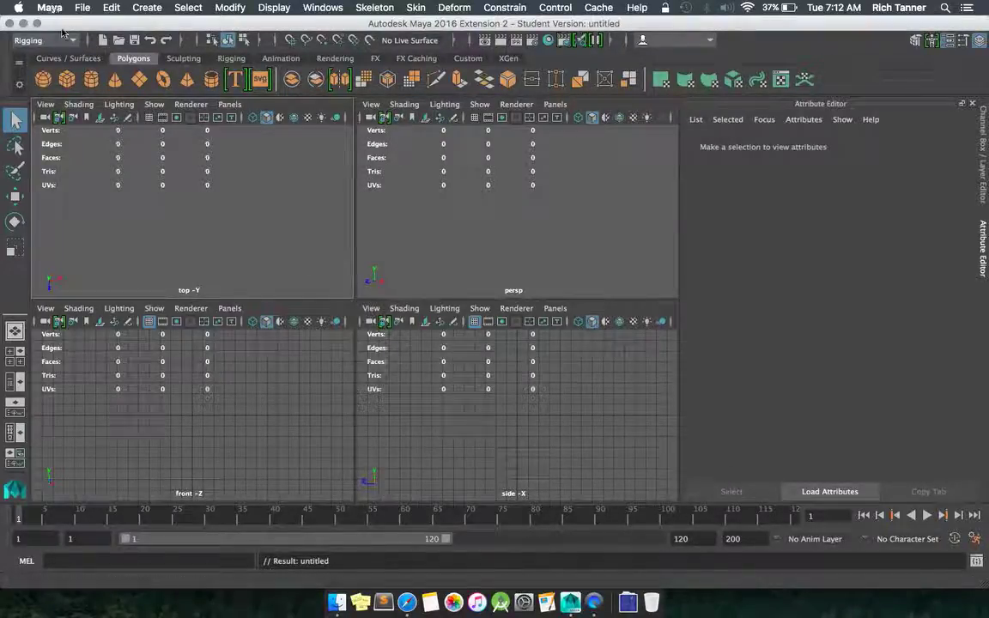
Step: Set LEGO_Minifig as the current project and switch to a single perspective view
click(82, 11)
click(98, 450)
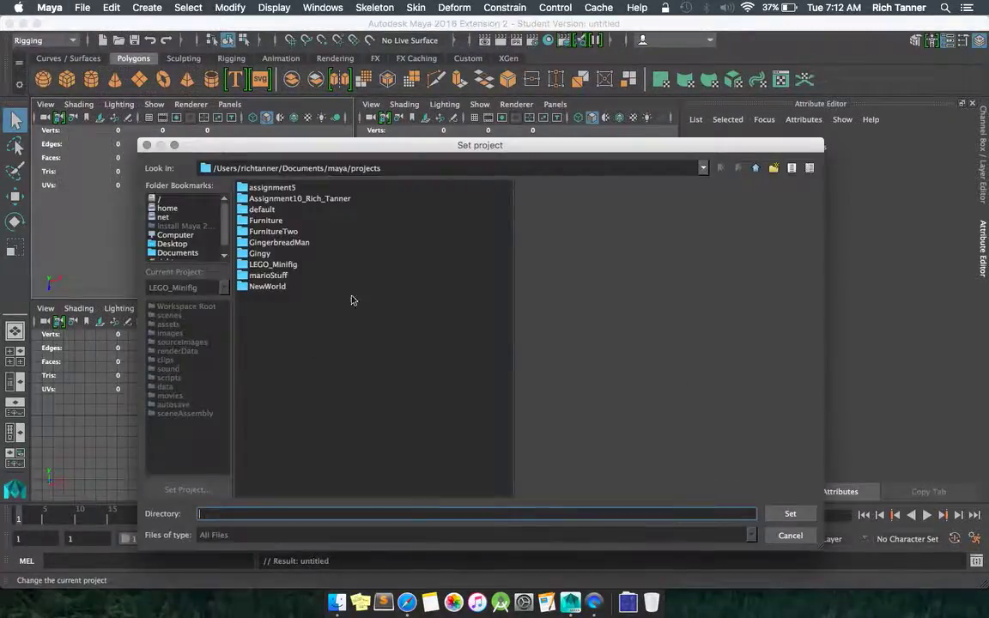
click(285, 266)
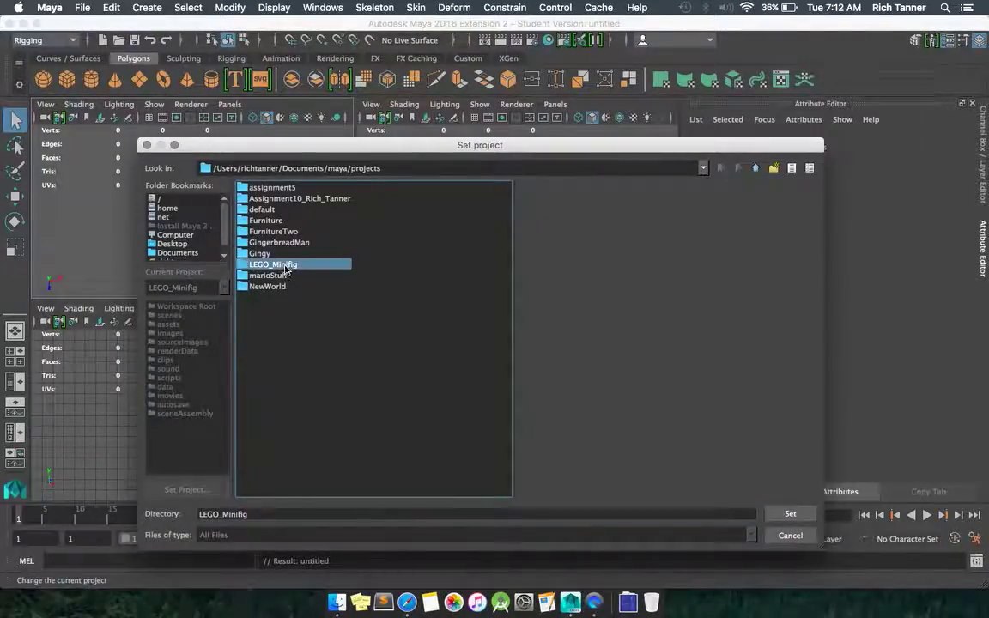
click(806, 515)
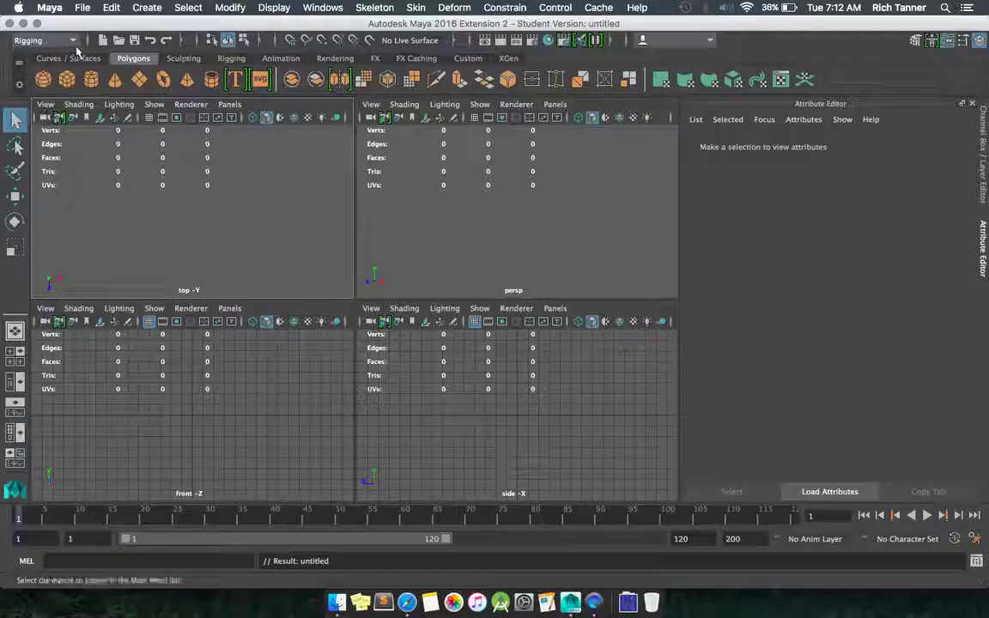
click(521, 216)
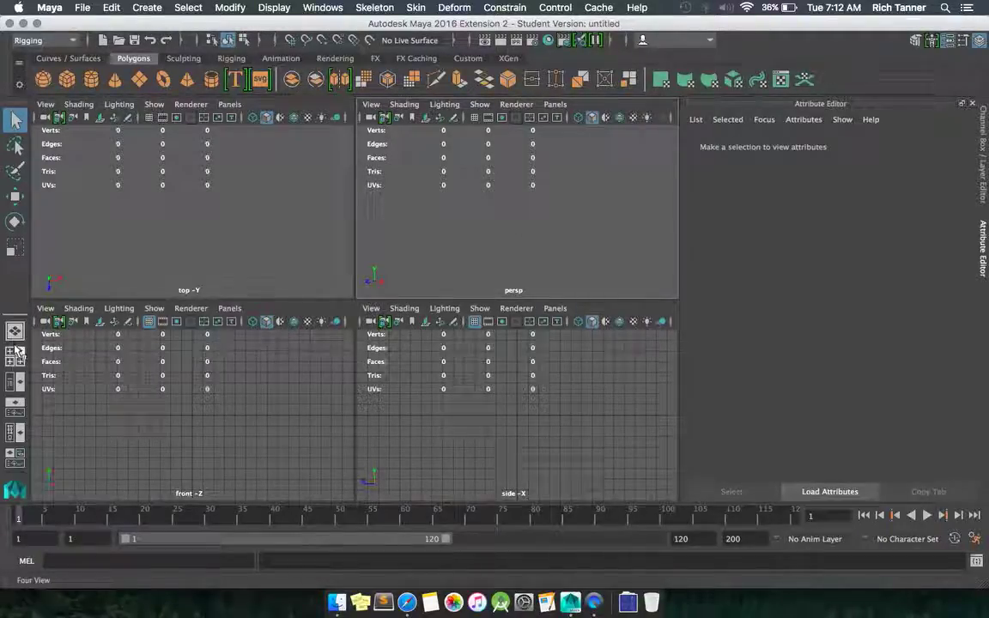
click(14, 330)
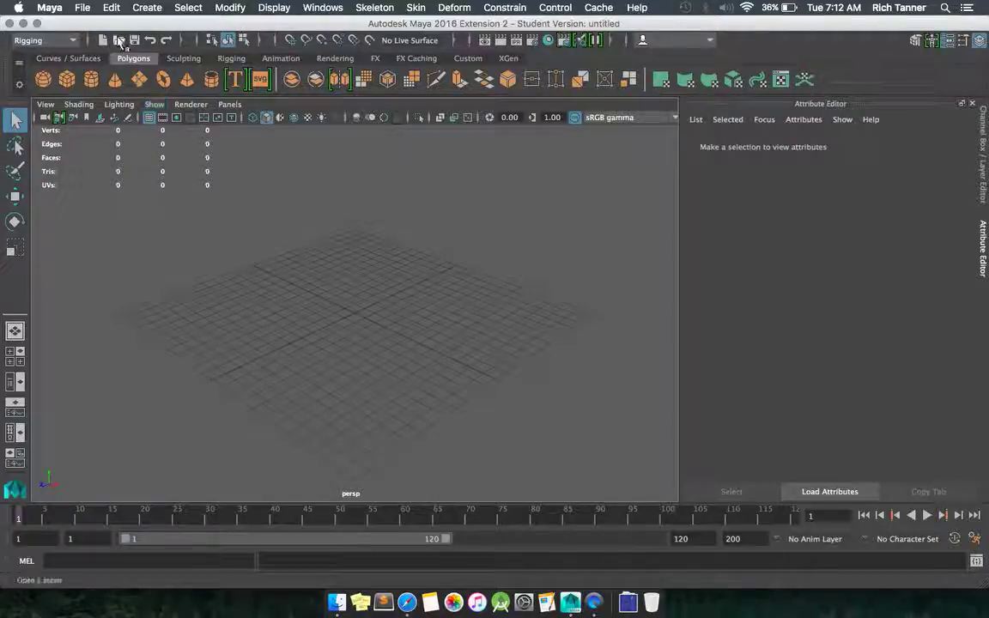
Step: Save the scene as LEGO_Model in Maya Binary format in the project's scenes folder, accepting the student version notice
click(80, 8)
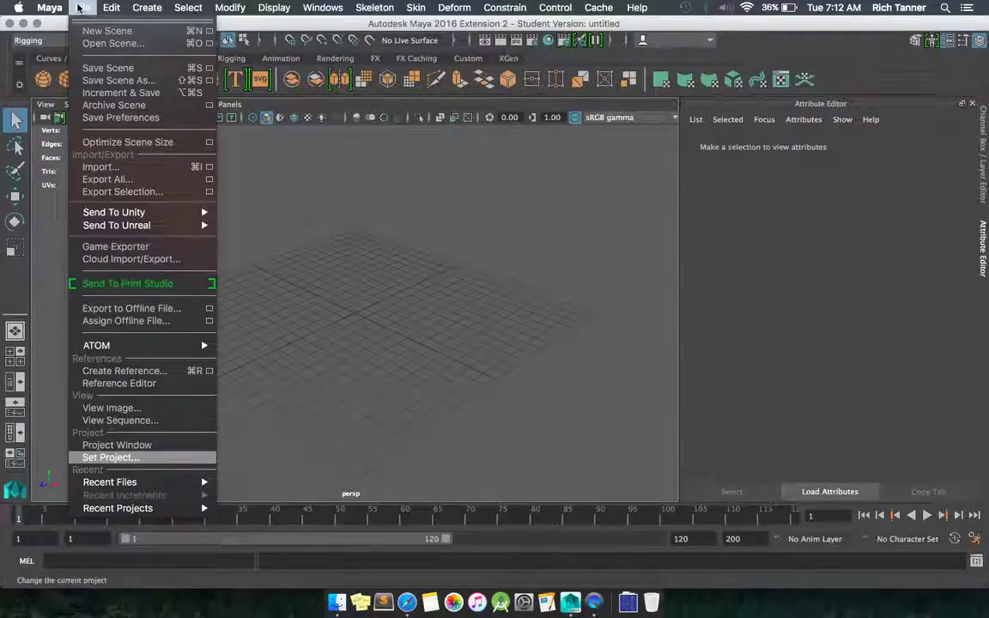
click(120, 79)
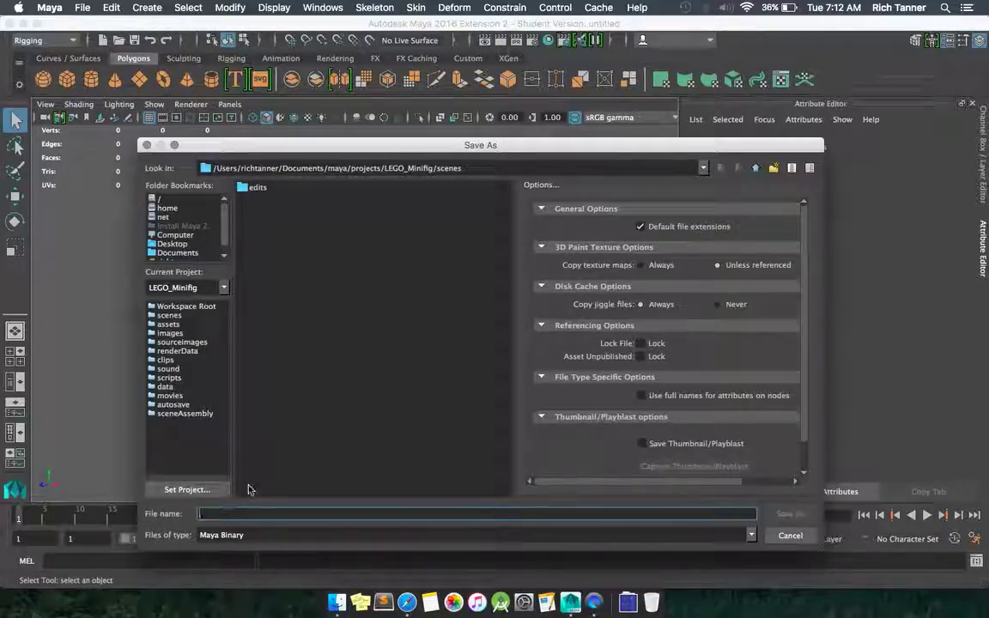
text(L)
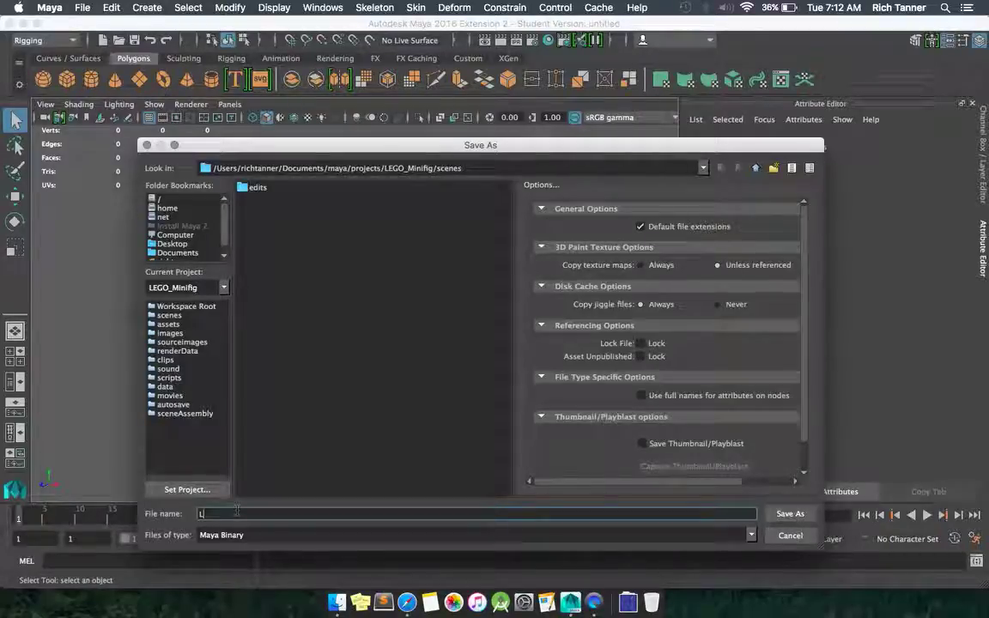
text(EGO_)
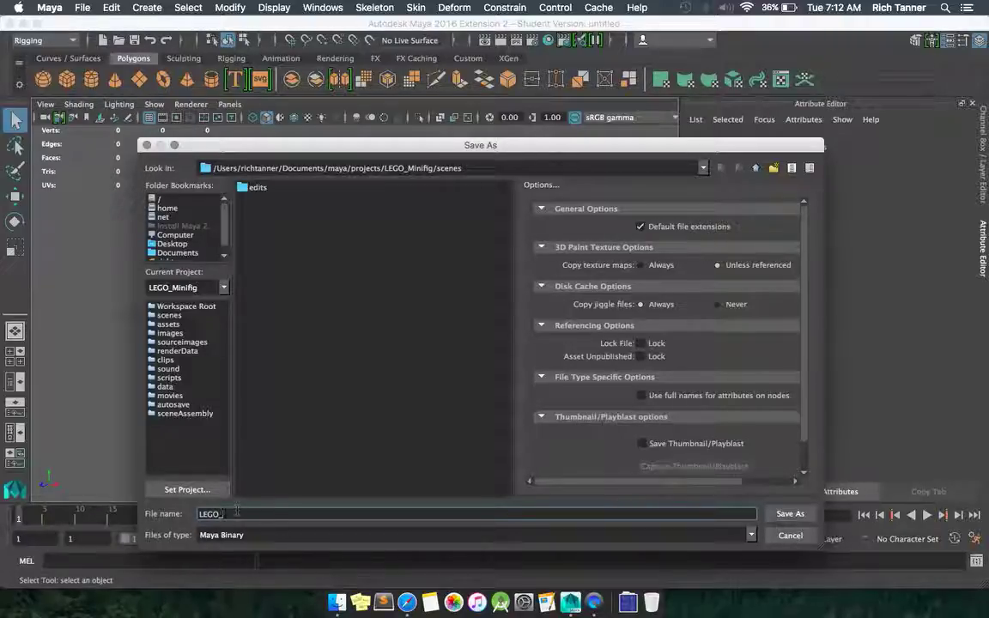
text(Model)
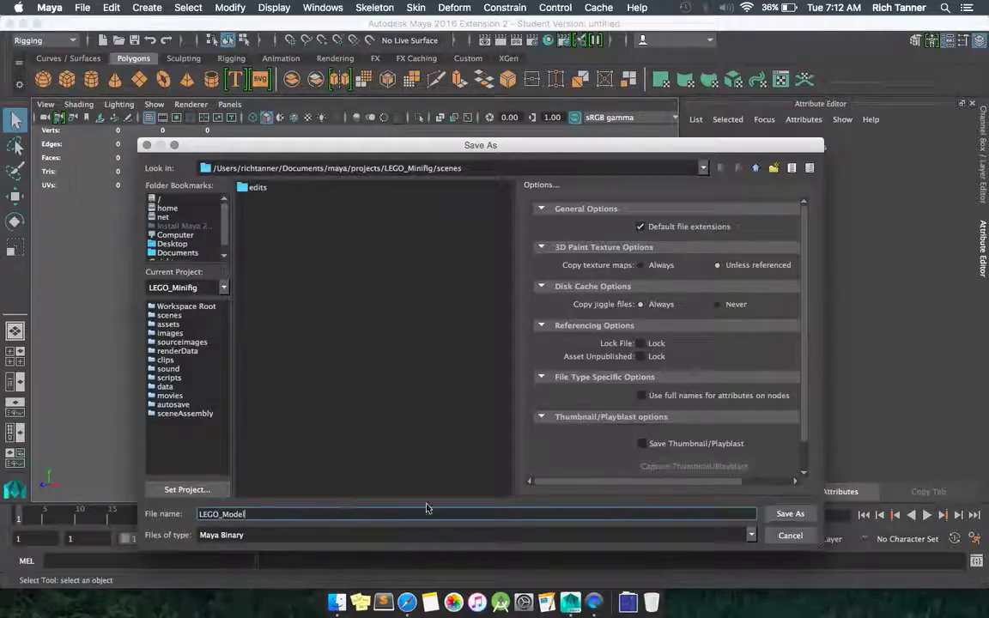
click(793, 517)
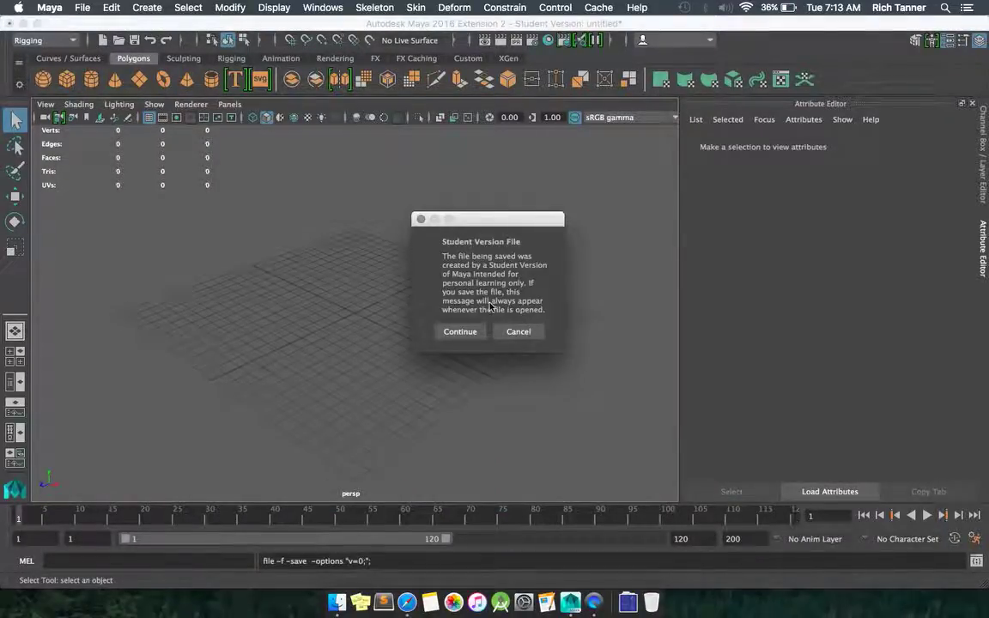
click(471, 331)
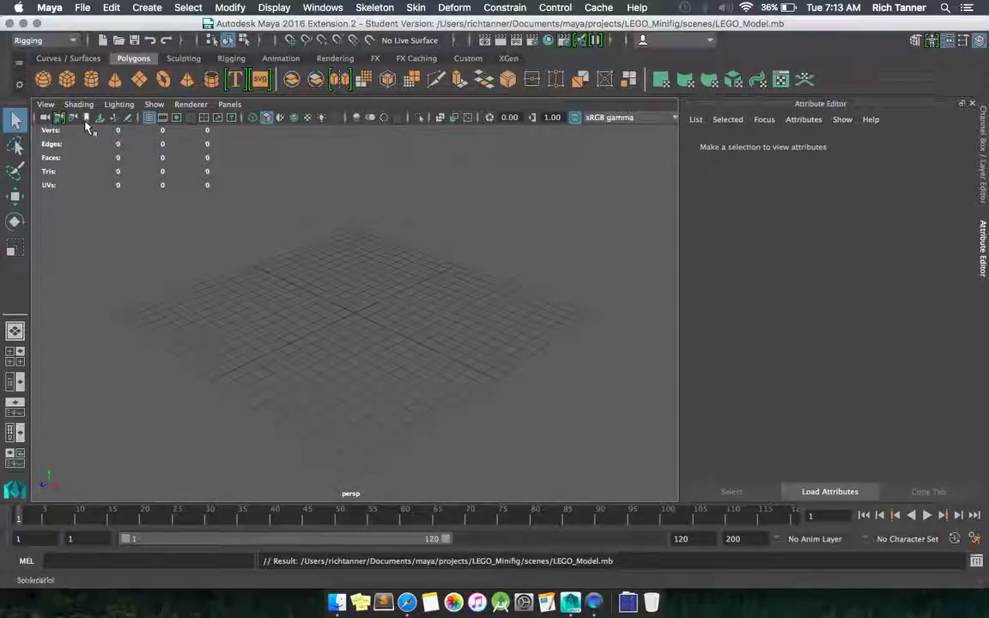
Step: Create a polygon plane with its width and height subdivisions both set to 1
click(138, 79)
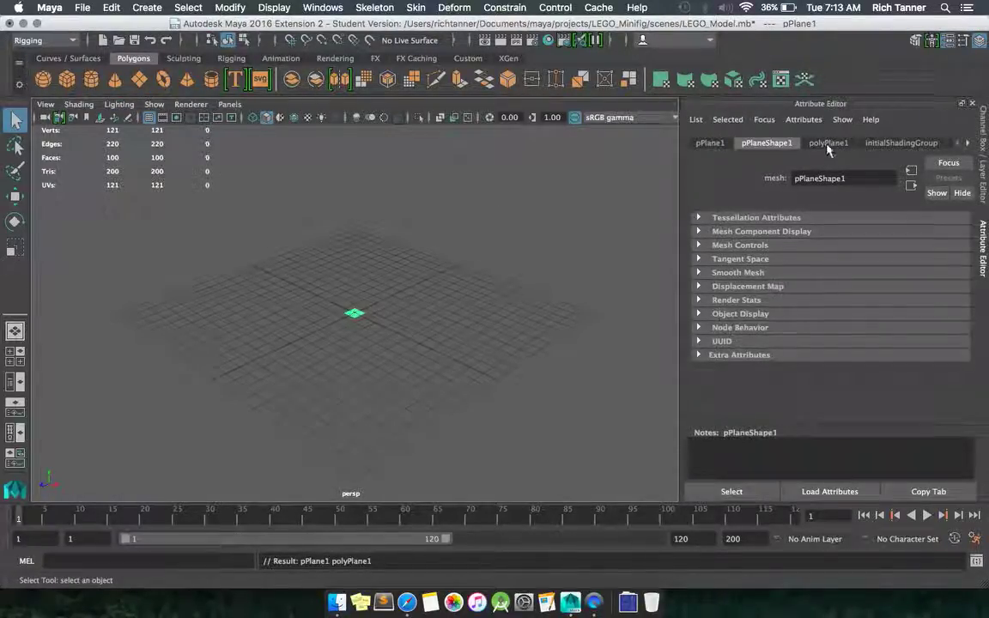
click(829, 143)
click(822, 266)
text(1)
key(Tab)
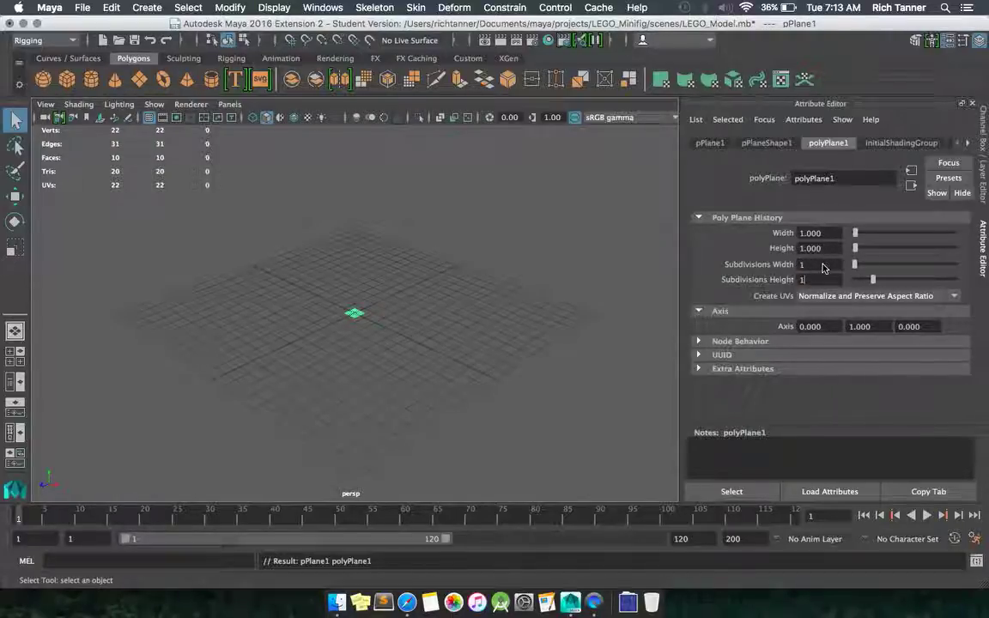
text(1)
key(Return)
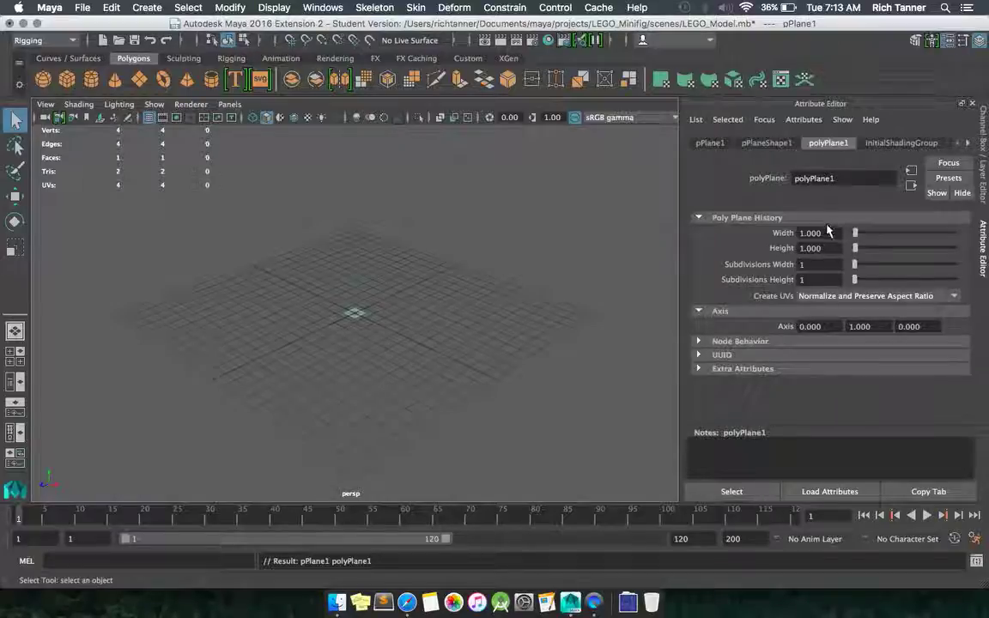
double_click(828, 233)
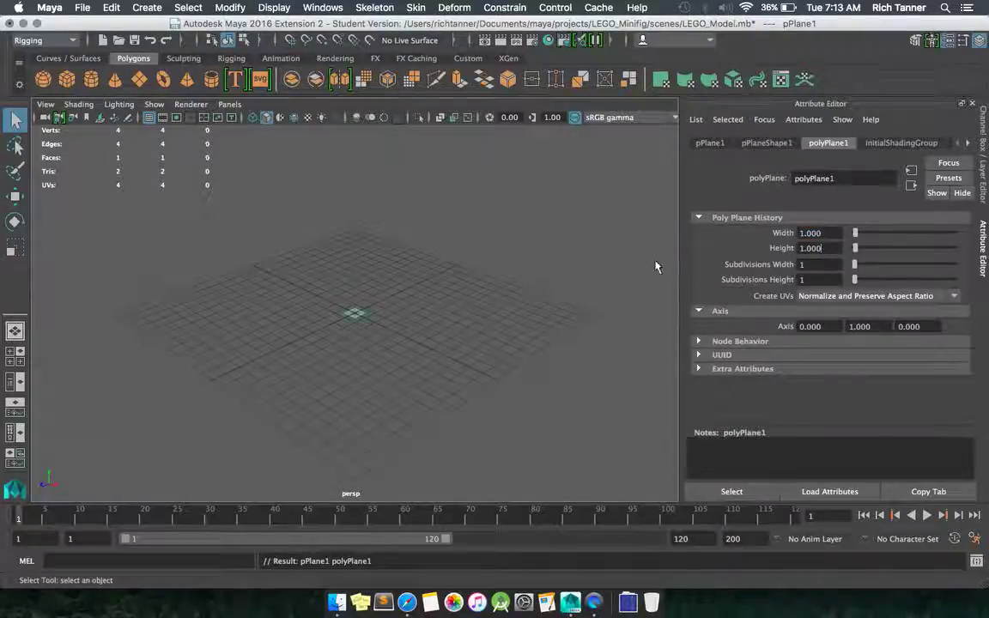
click(550, 252)
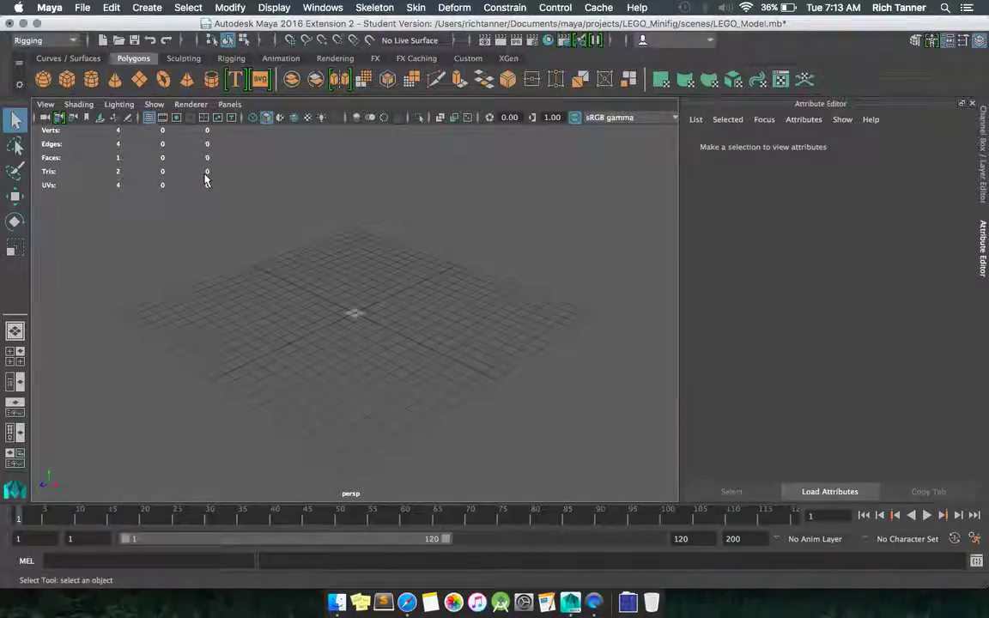
Step: Change the linear working unit to millimeter in the preferences and save them
scroll(205, 181, up, 3)
click(51, 7)
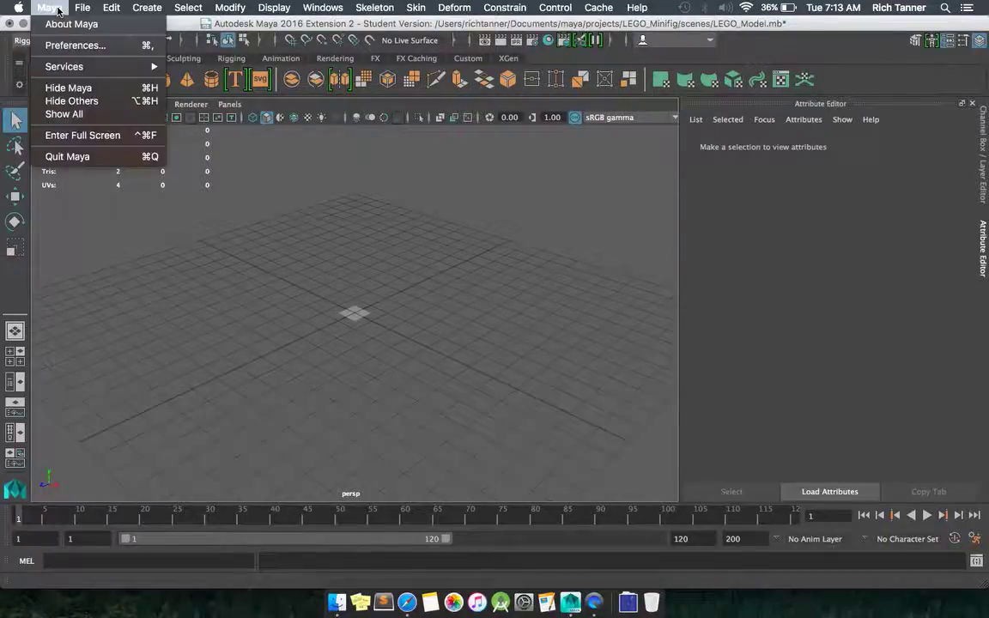
click(51, 45)
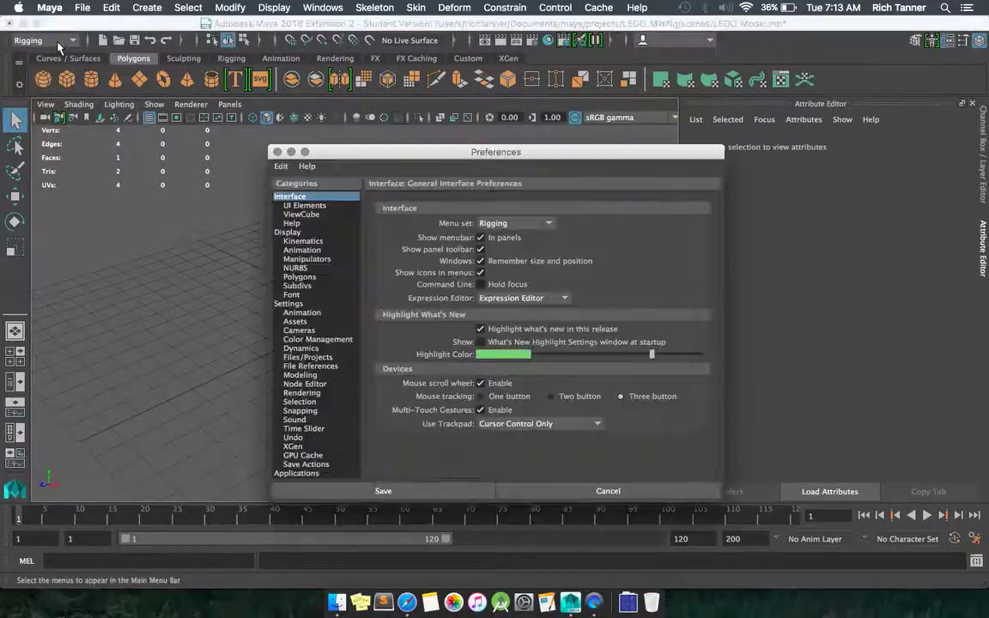
click(288, 303)
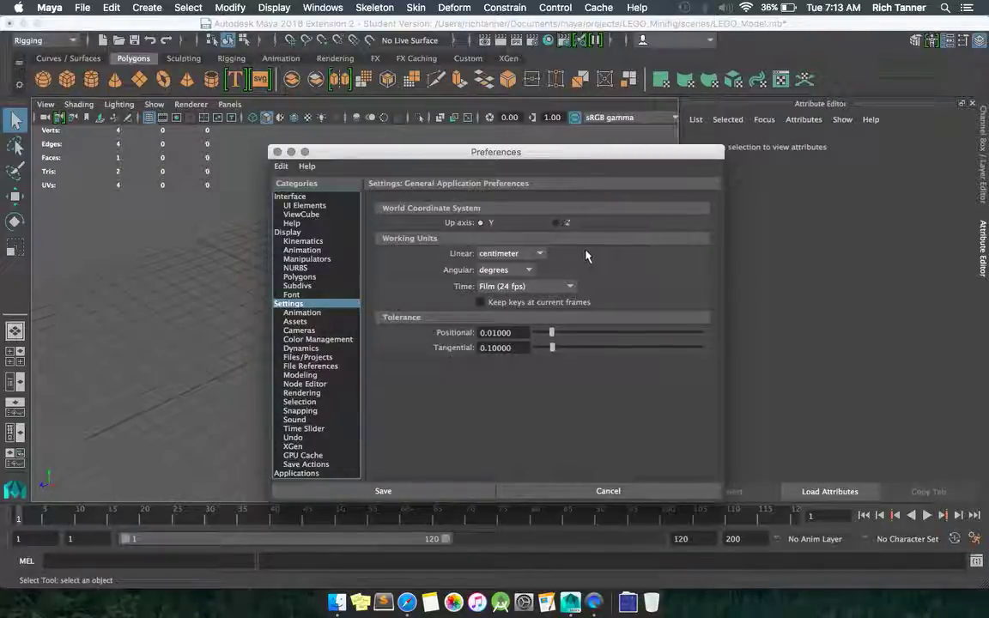
click(536, 255)
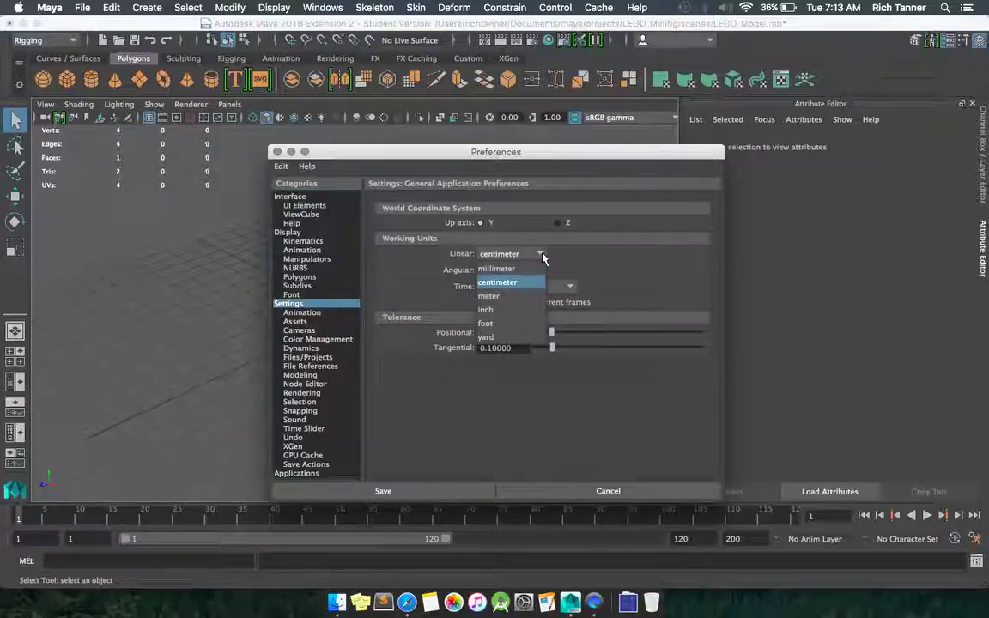
click(524, 270)
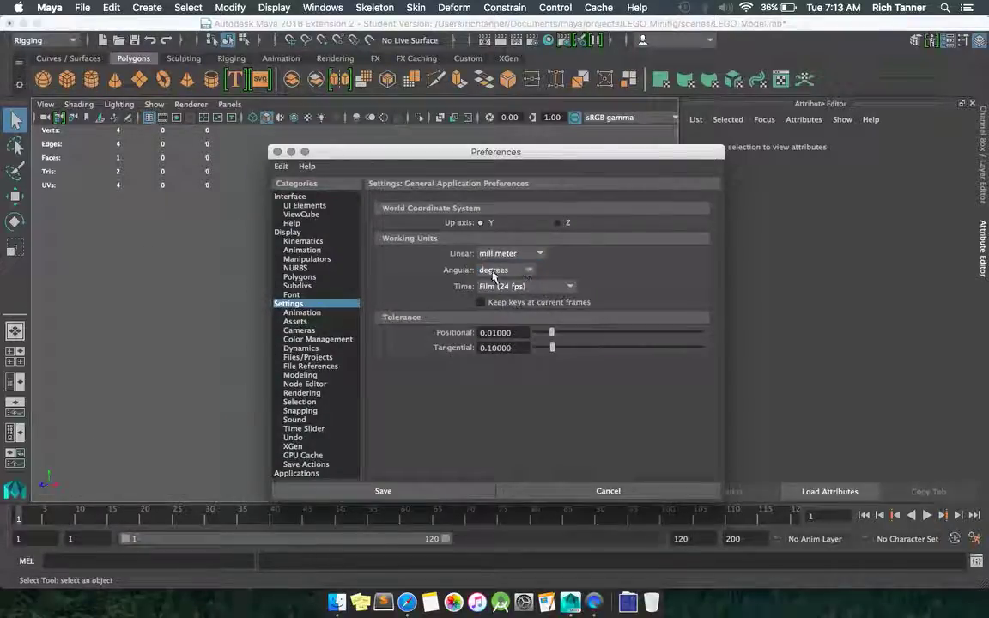
click(455, 495)
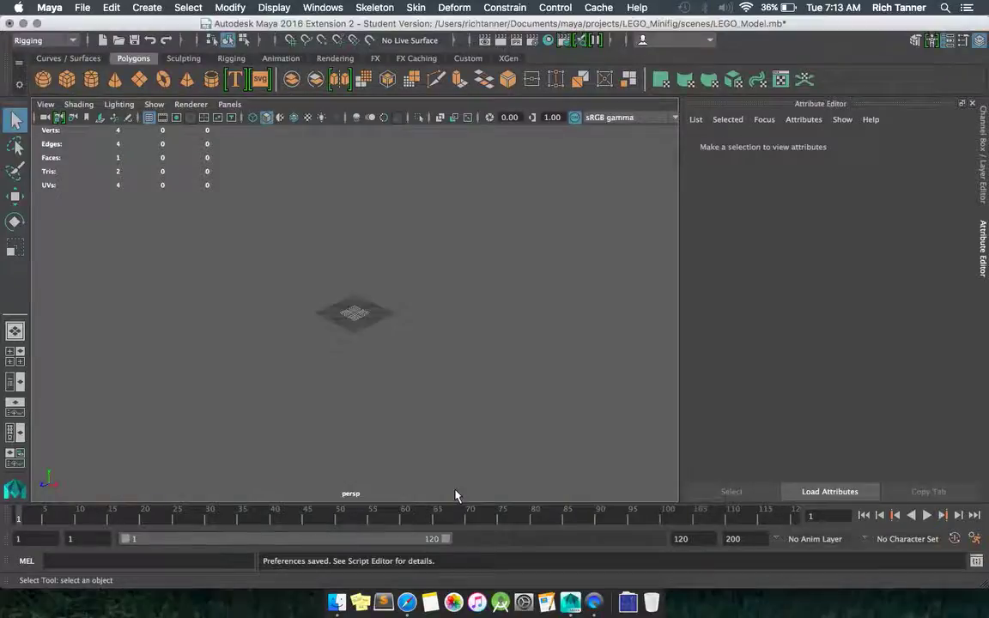
Step: Set the polygon plane's width and height to 54 mm each and deselect it
click(358, 316)
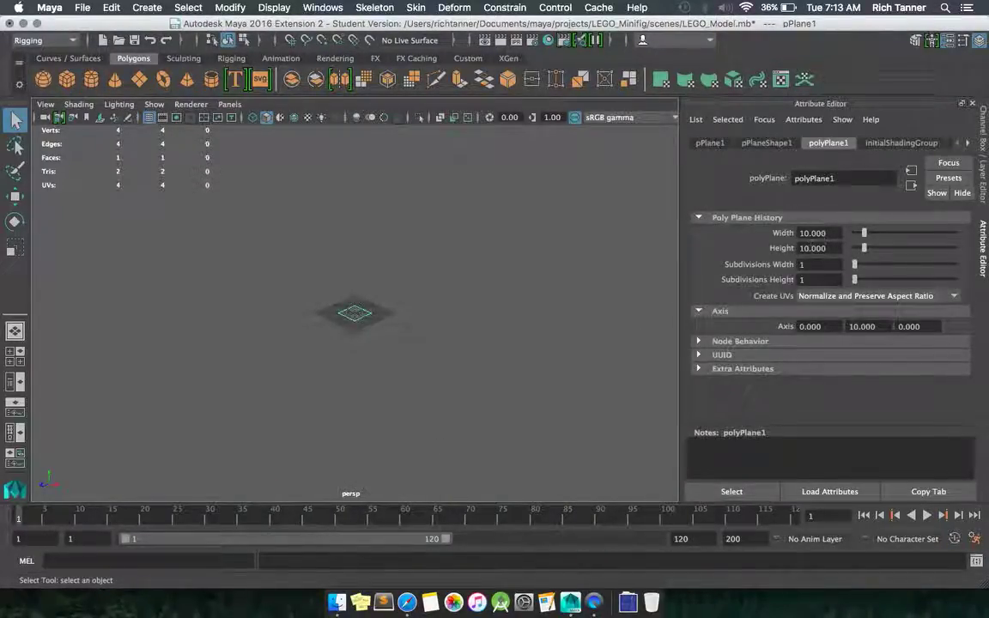
double_click(815, 233)
text(54)
key(Tab)
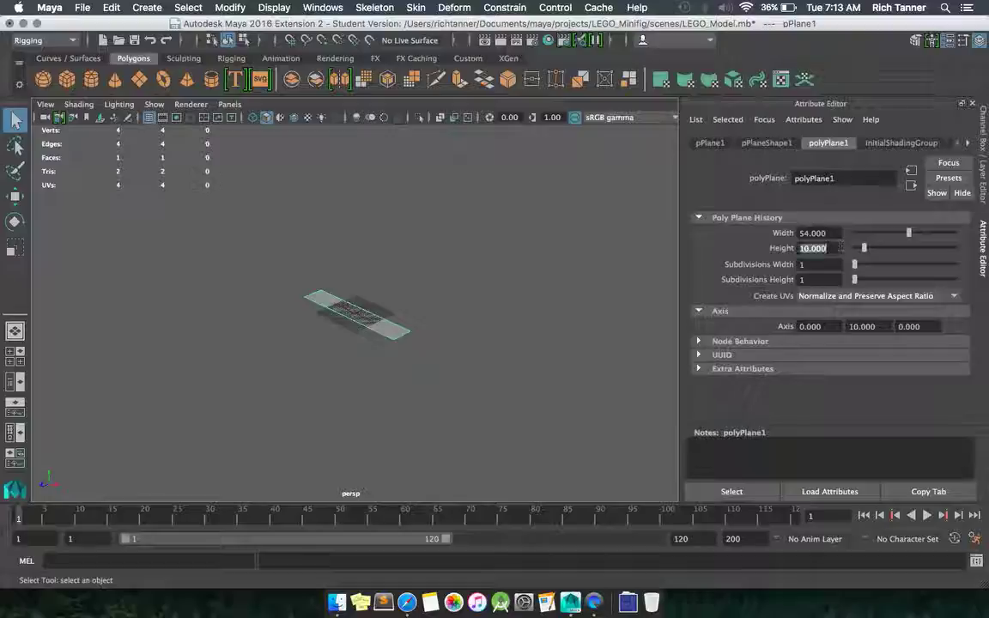
text(54)
key(Return)
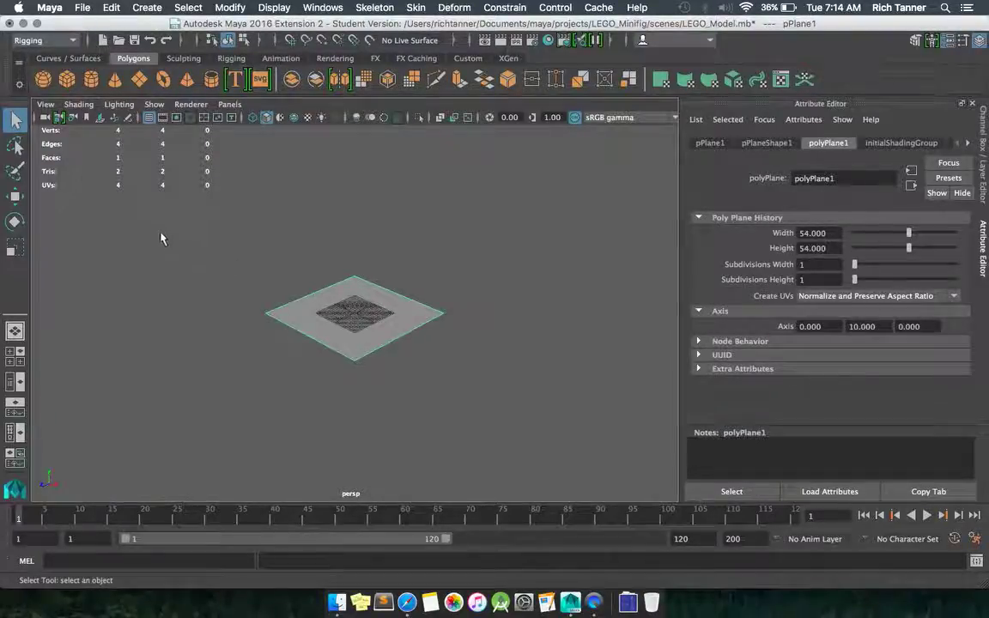
click(269, 257)
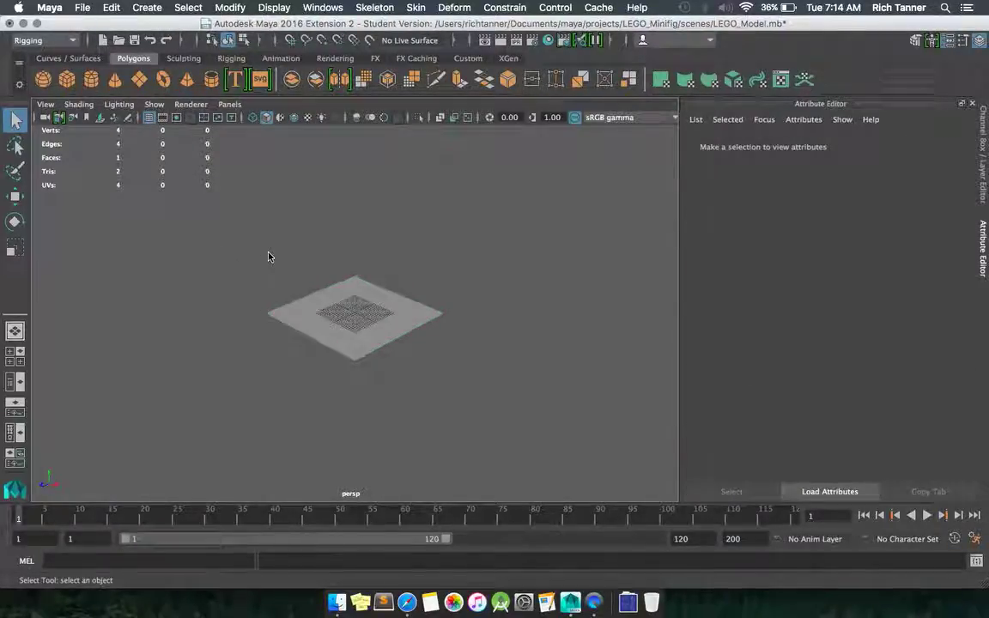
Step: Rename the polygon plane's transform node as referenceImageFront
click(331, 298)
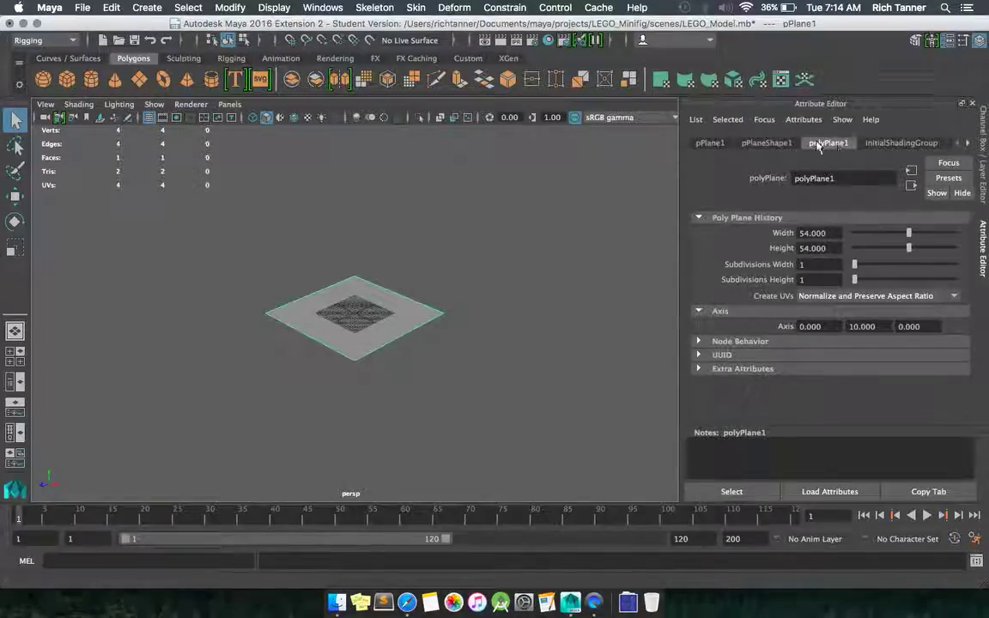
click(710, 143)
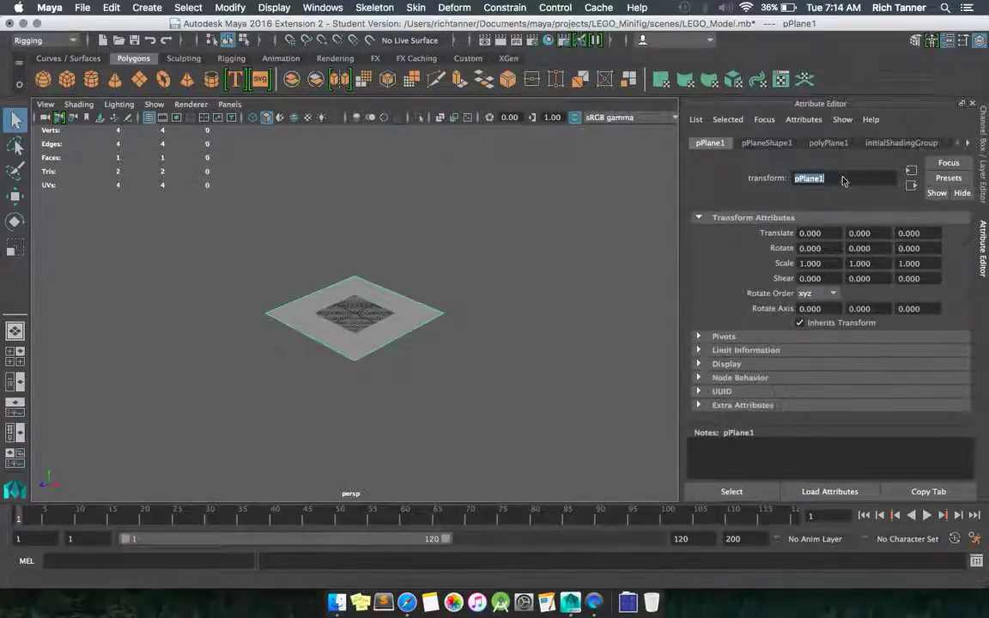
text(r)
key(BackSpace)
text(reference)
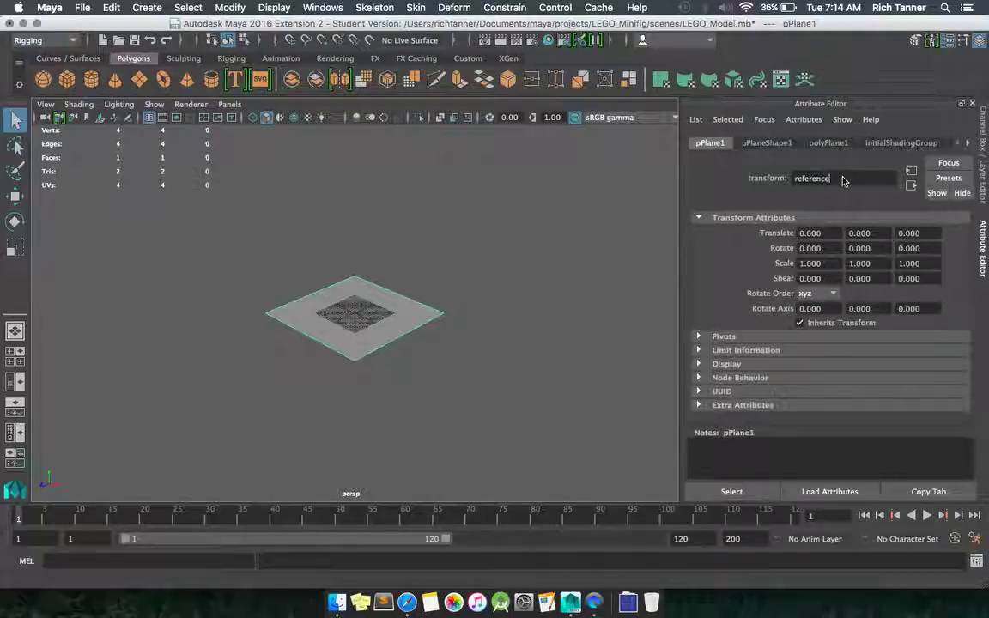
text(ImageFront)
key(Return)
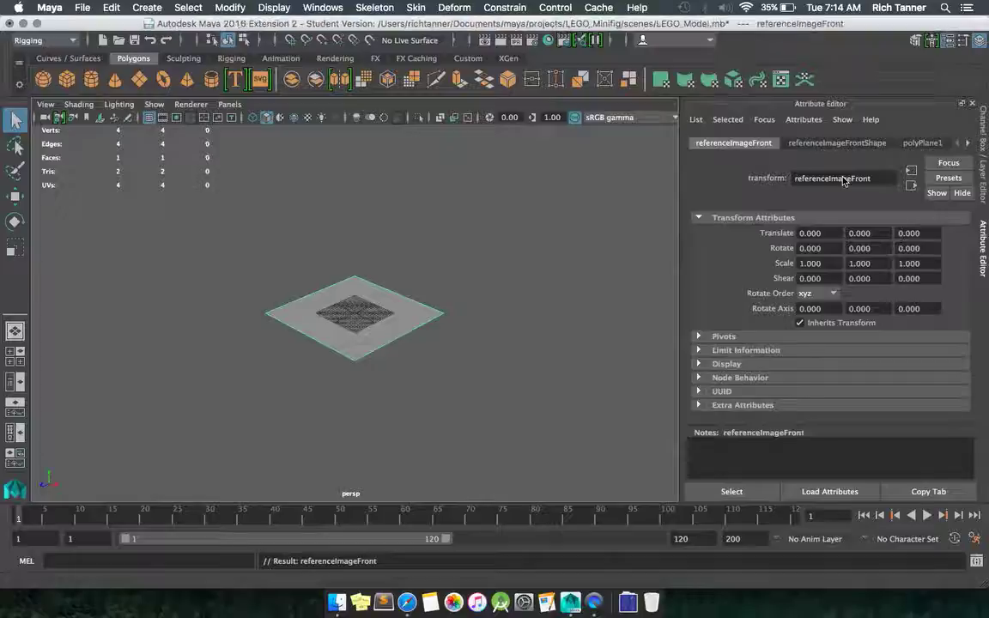
Step: Assign a new Lambert material to the referenceImageFront plane
click(375, 341)
right_click(374, 341)
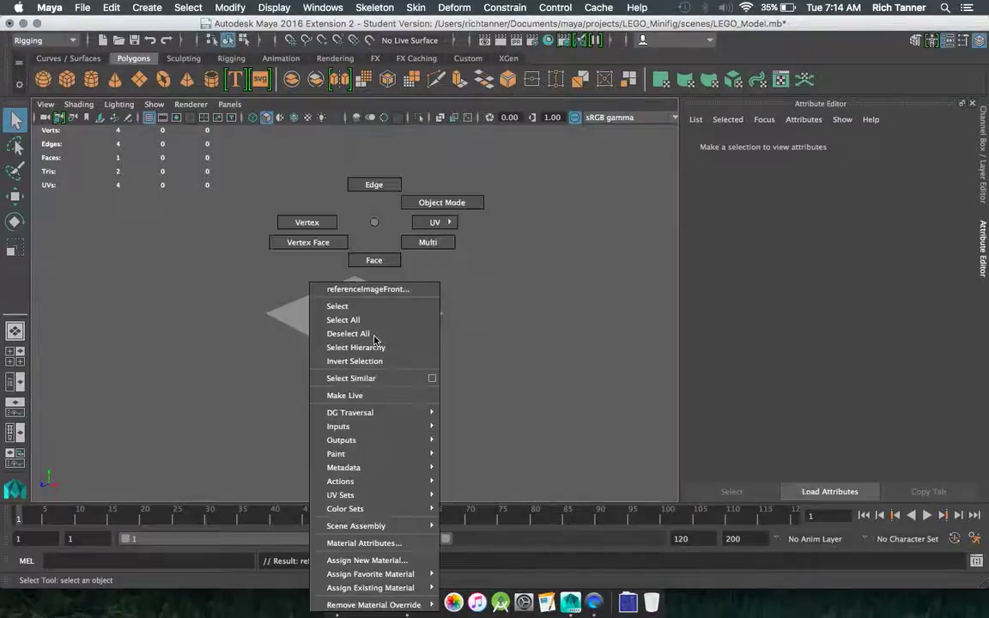
click(404, 327)
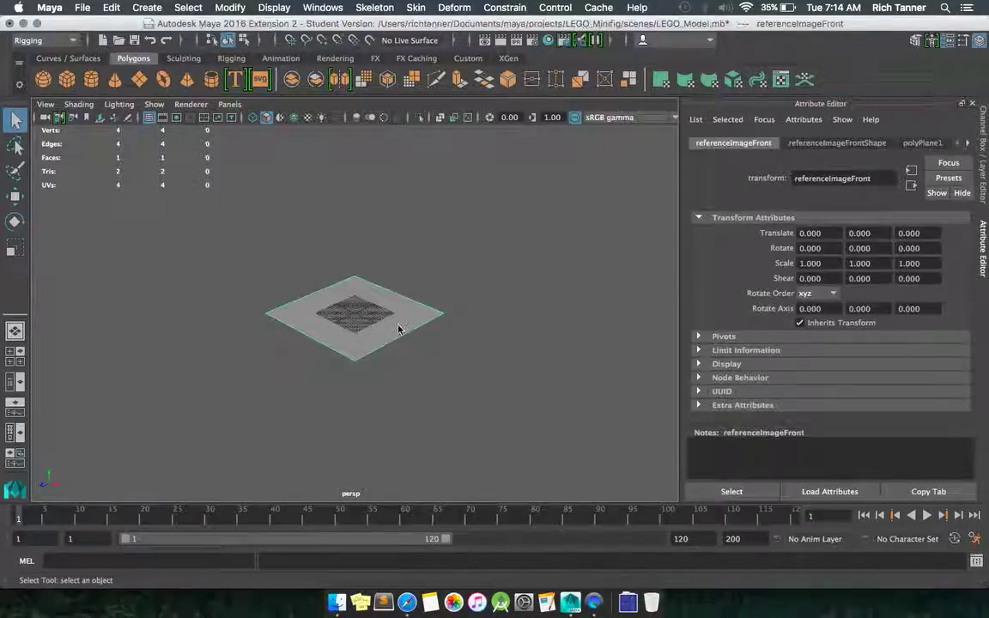
right_click(398, 328)
click(391, 559)
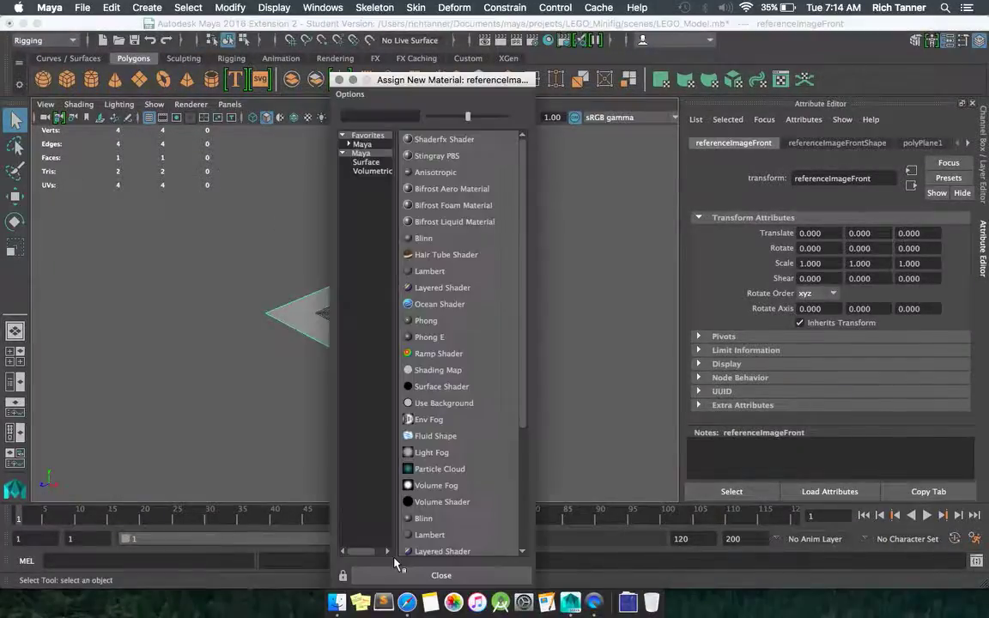
click(440, 272)
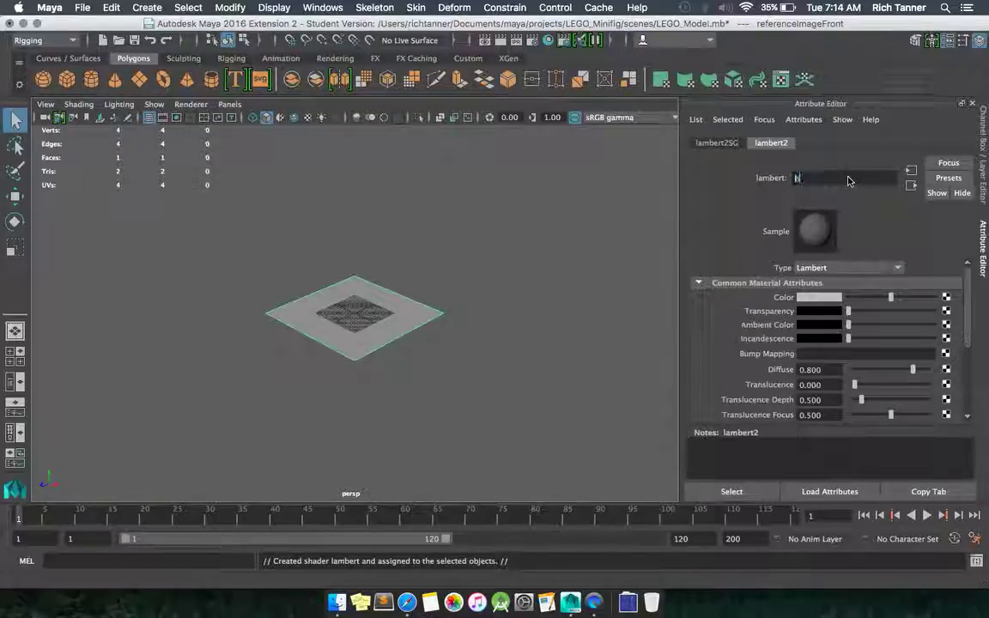
Step: Rename the new Lambert material as mBlueprint
key(BackSpace)
text(mBlueprintFro)
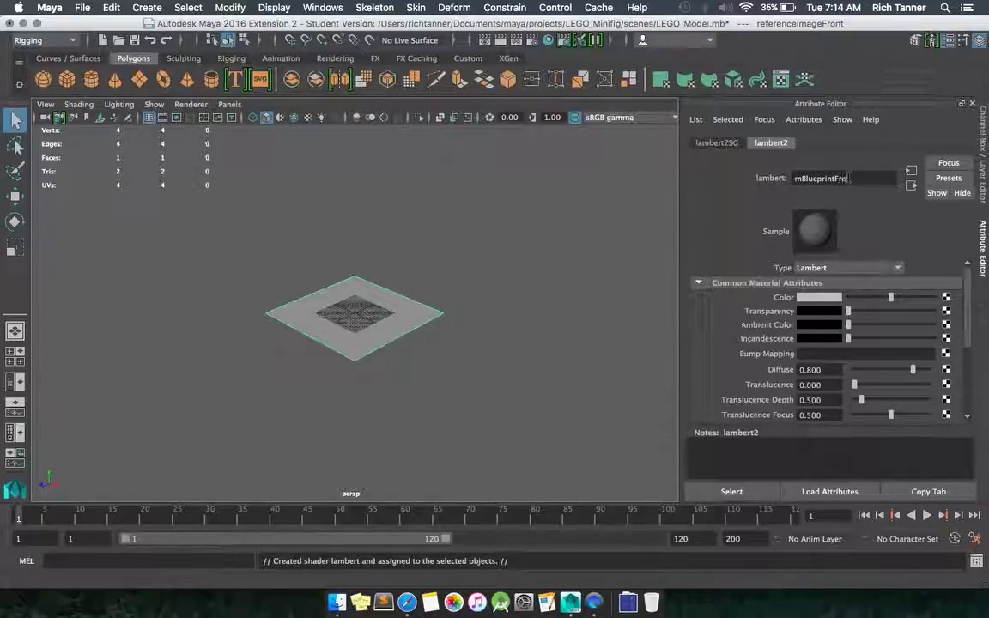
key(BackSpace)
key(BackSpace)
key(BackSpace)
key(BackSpace)
key(BackSpace)
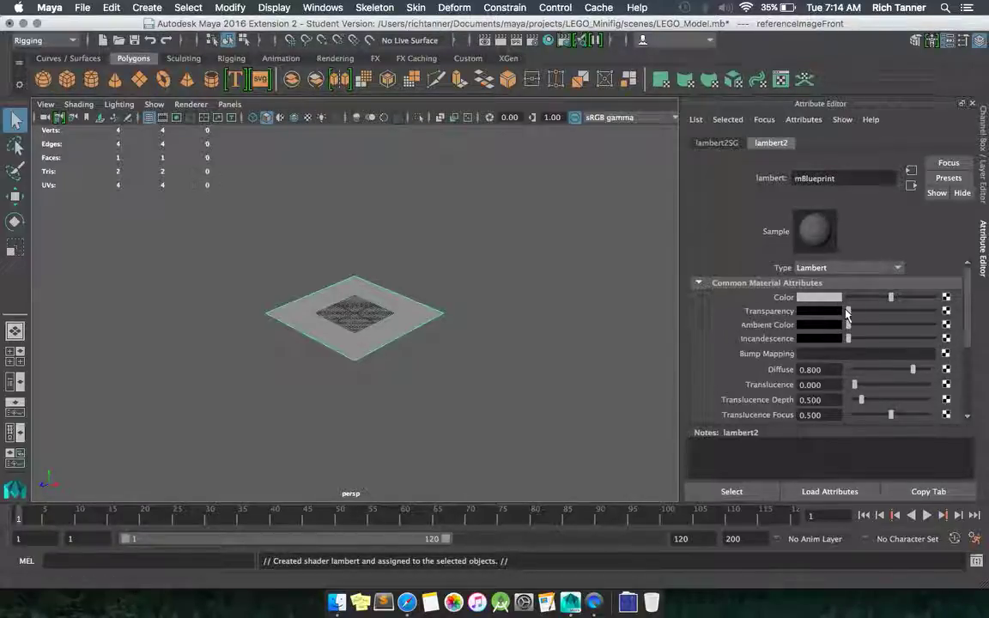
key(Return)
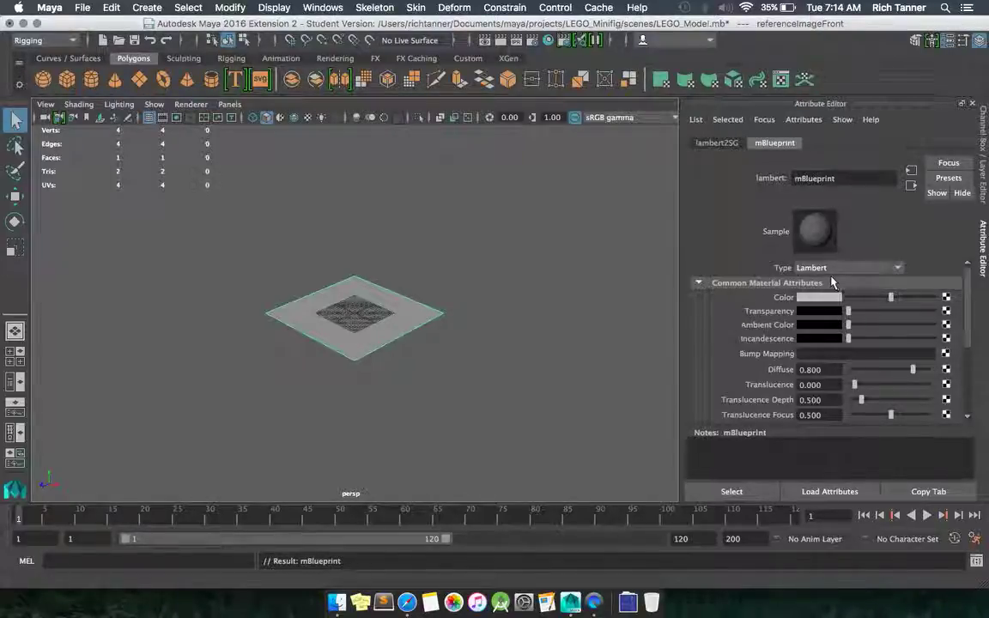
Step: Map a File texture to the mBlueprint material's color, using the image lego_white_square.png from the Documents folder
click(945, 297)
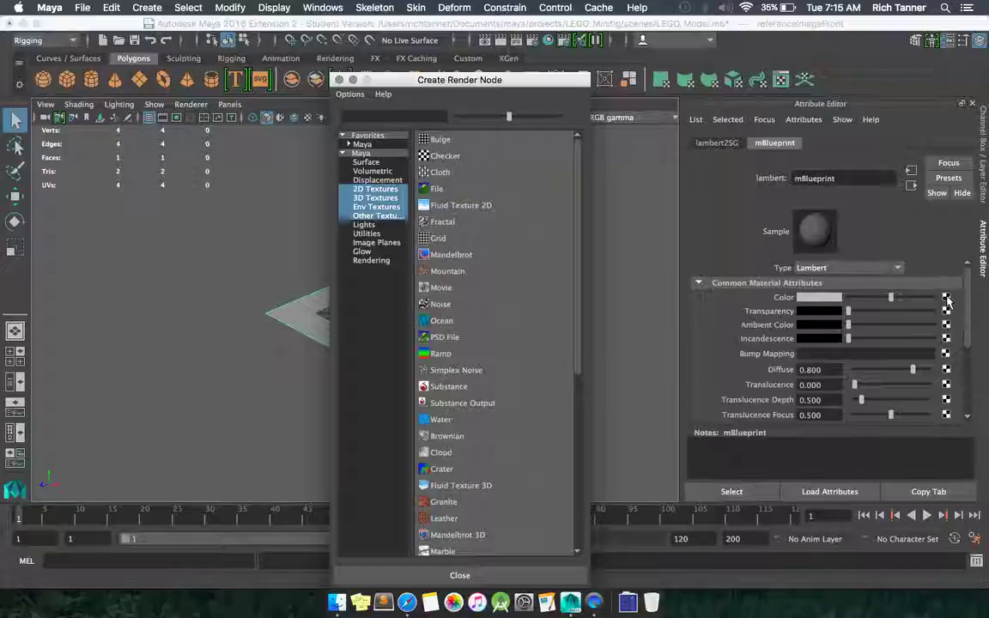
click(443, 189)
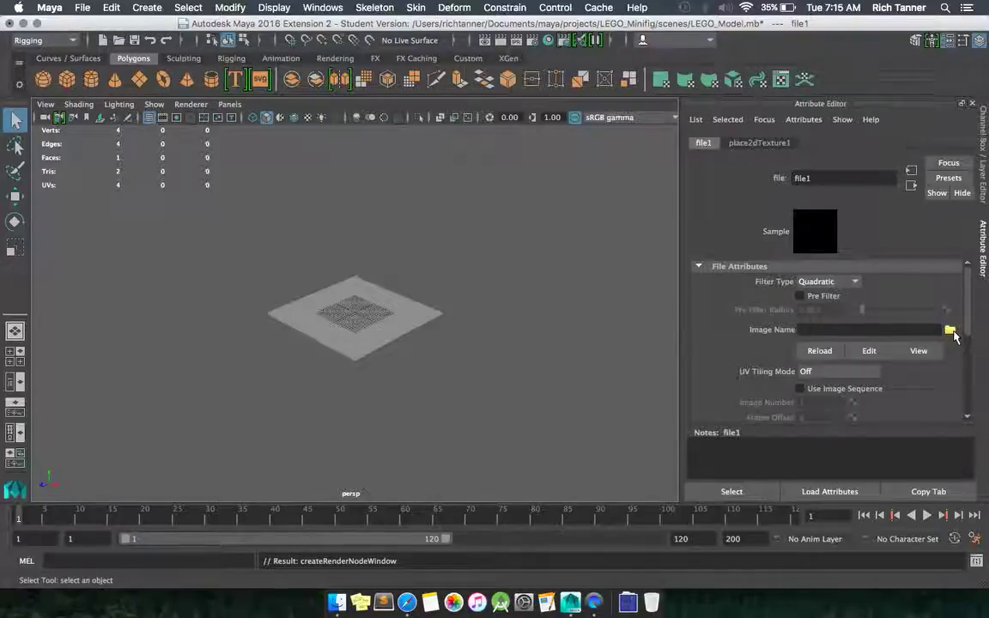
click(950, 331)
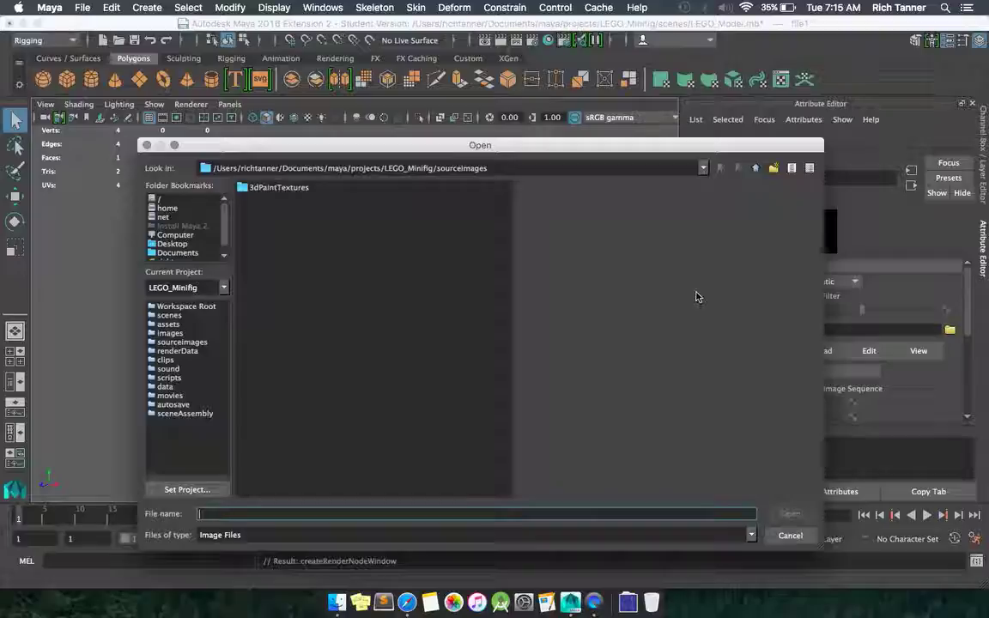
click(177, 253)
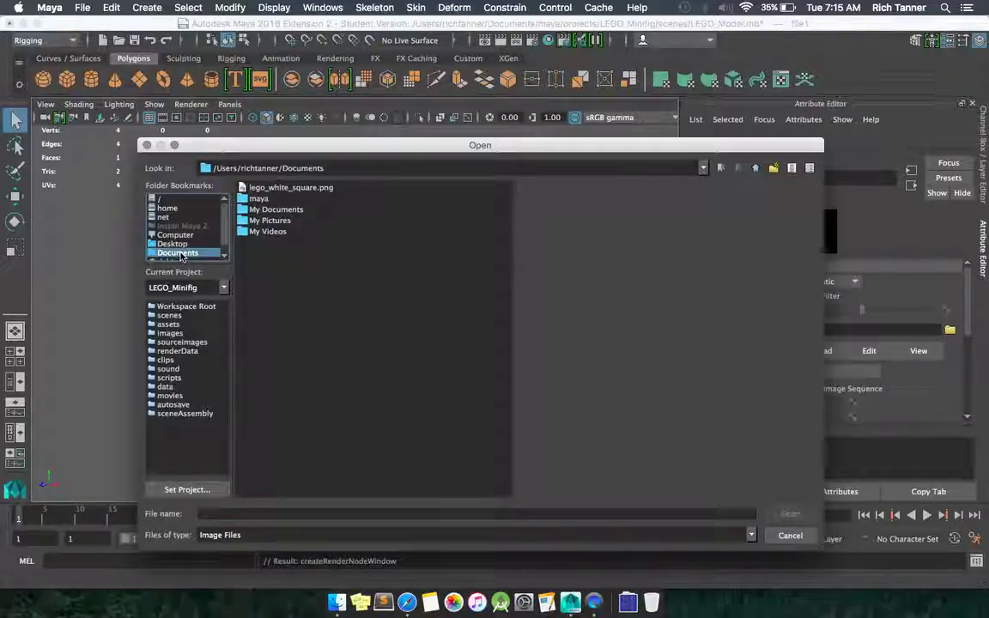
click(280, 189)
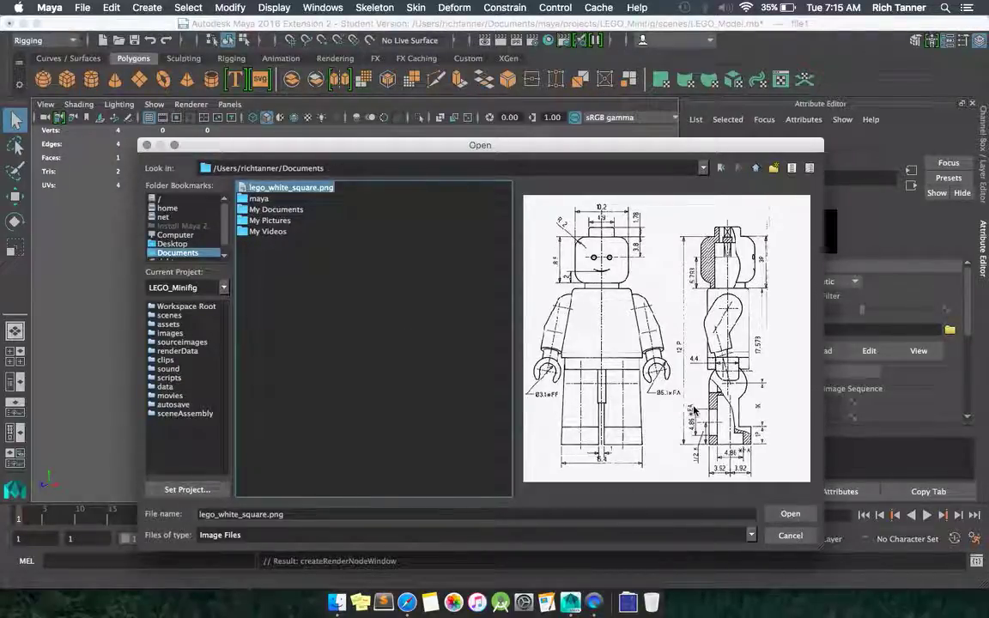
click(790, 513)
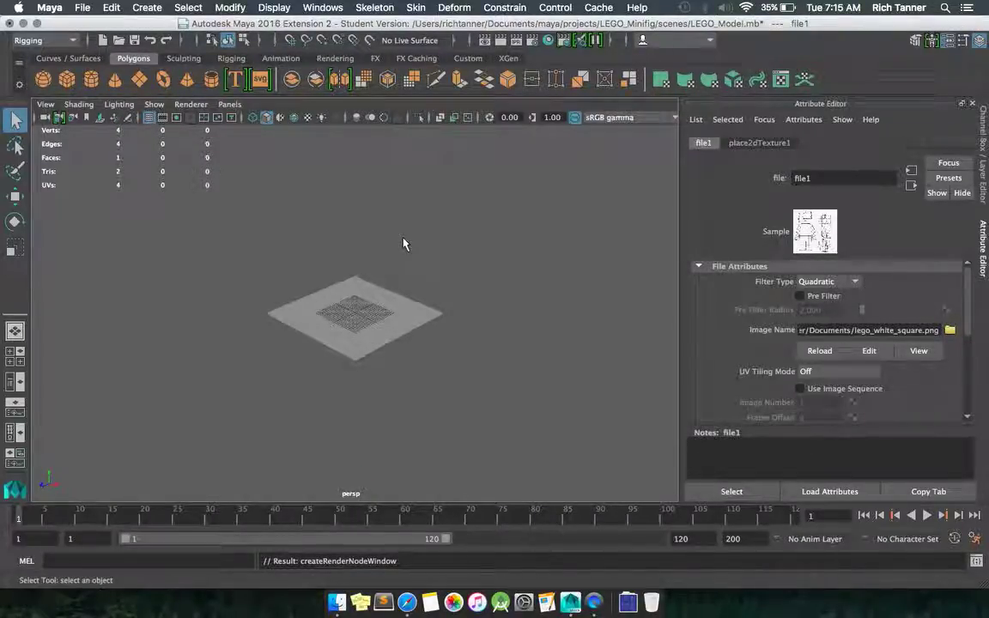
Step: Select the reference plane and turn on textured shading in the perspective view
click(337, 287)
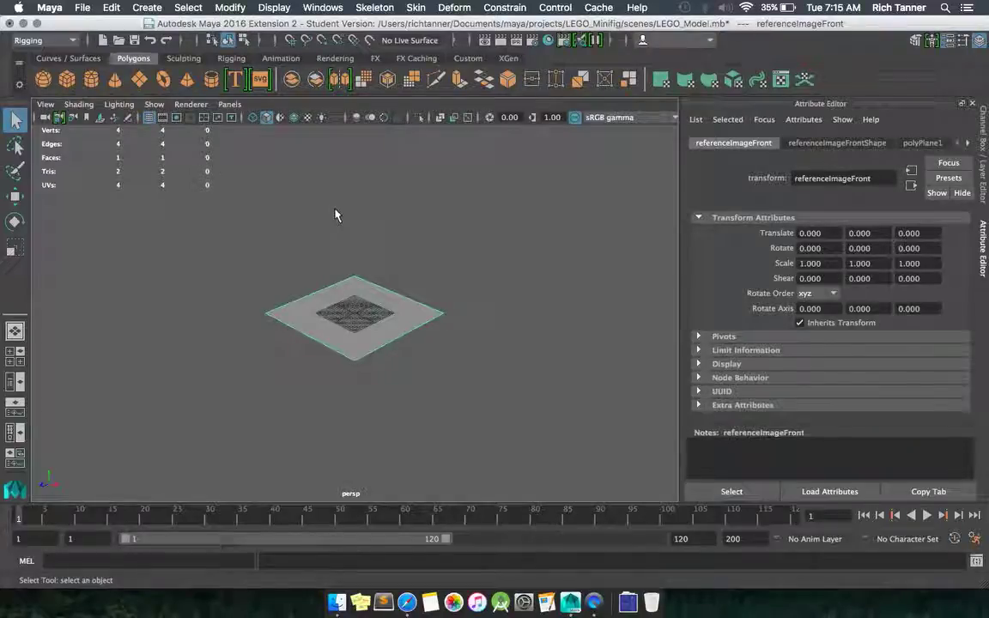
key(6)
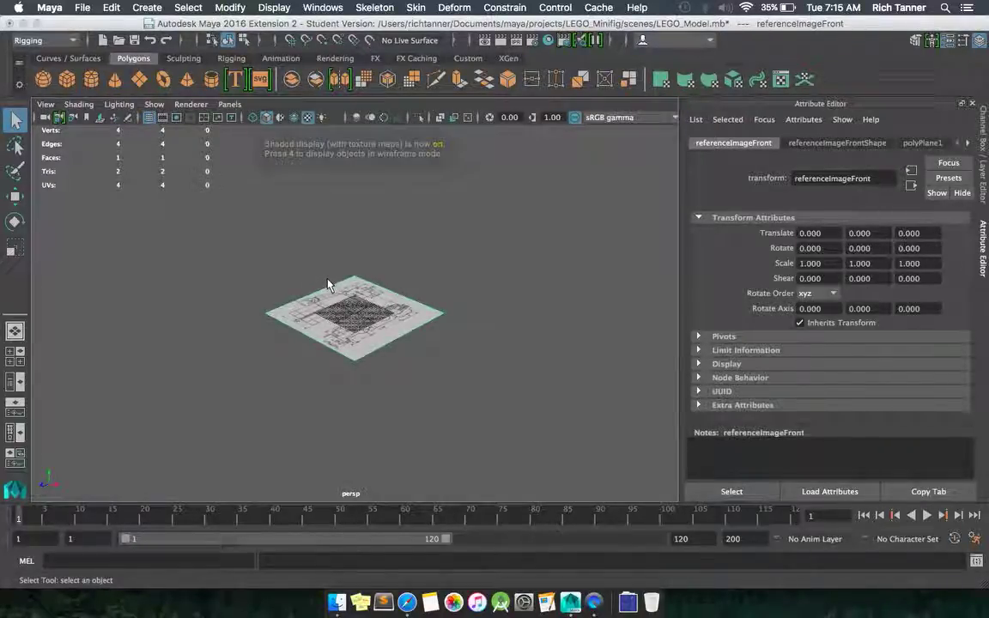
alt+drag(327, 282, 386, 318)
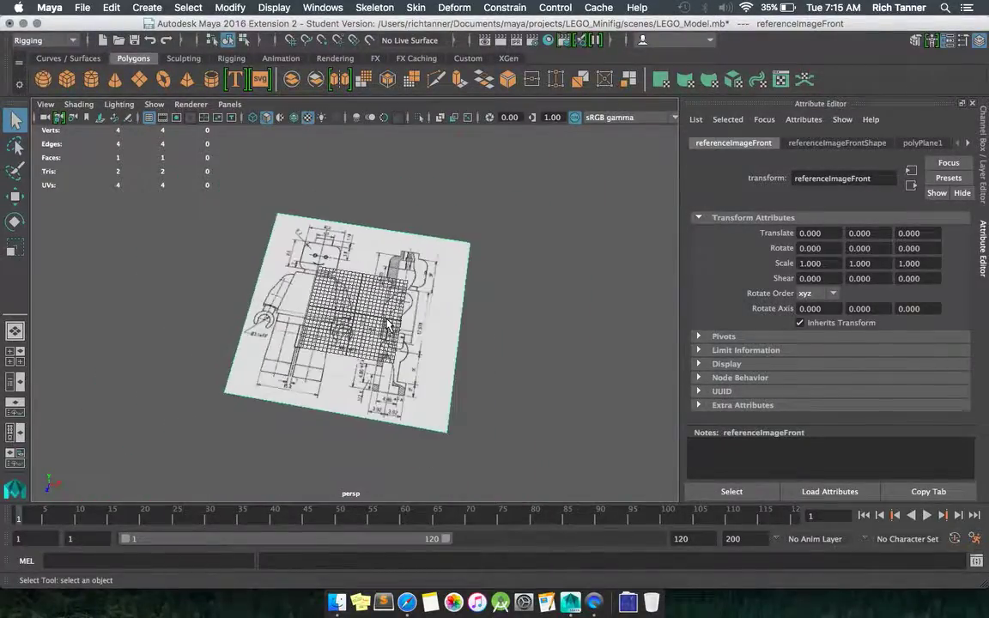
Step: Stand the reference plane upright by setting its X rotation to exactly 90 degrees
click(16, 221)
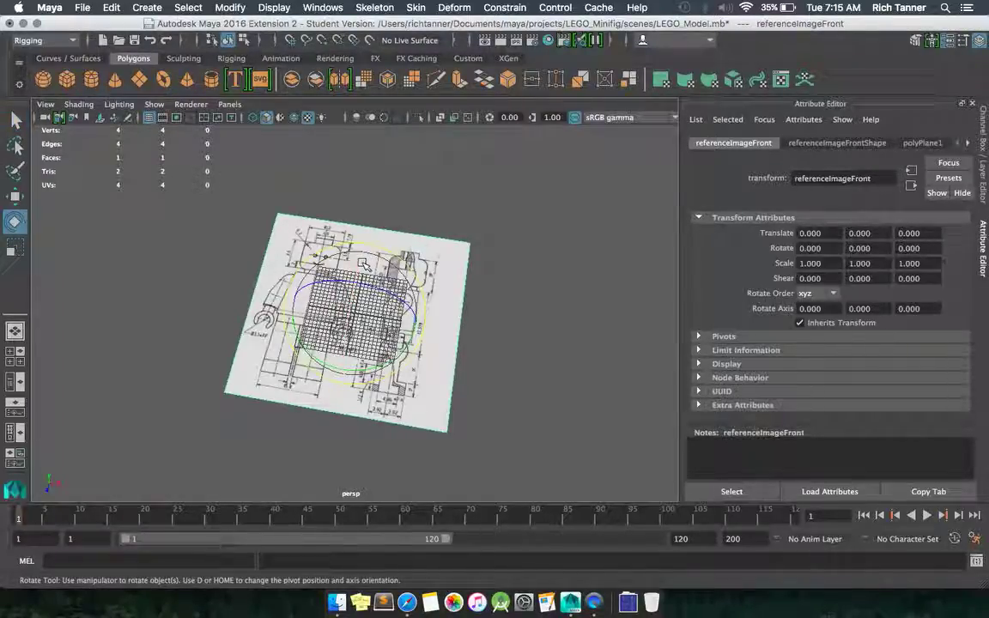
drag(346, 266, 346, 353)
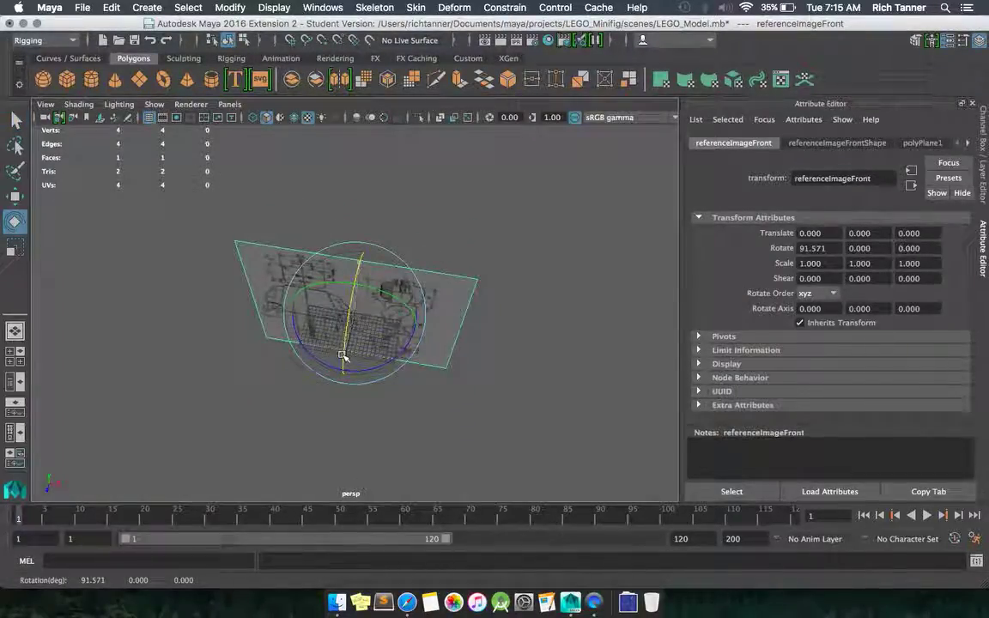
click(922, 143)
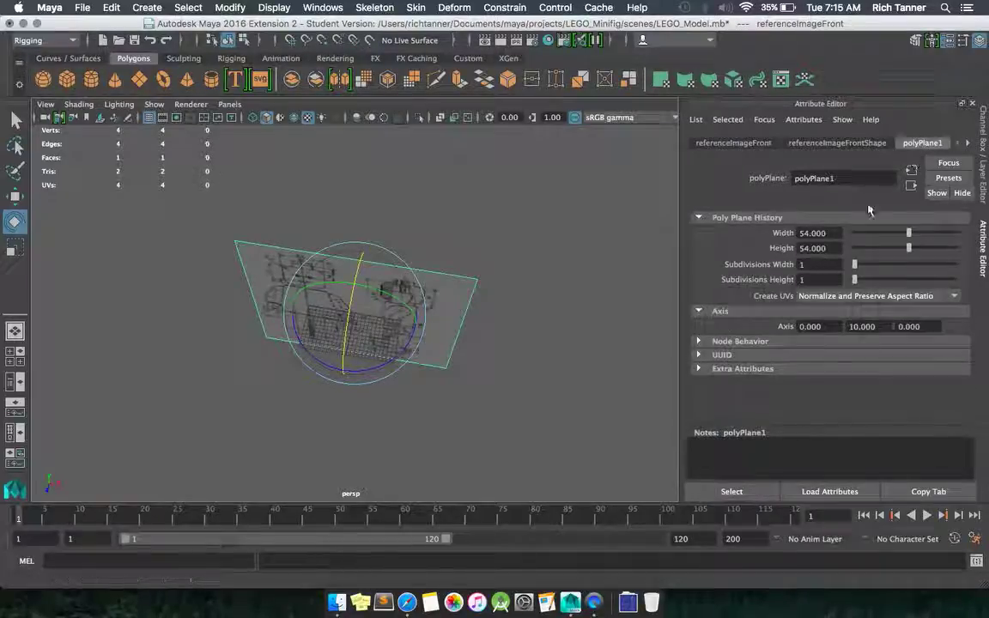
click(732, 144)
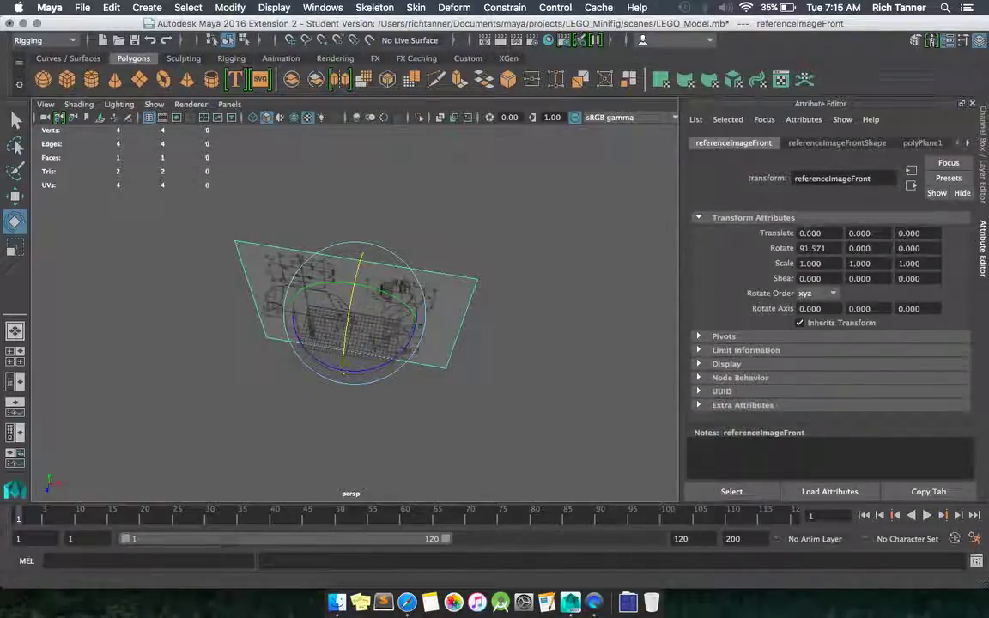
double_click(823, 249)
text(90)
key(Return)
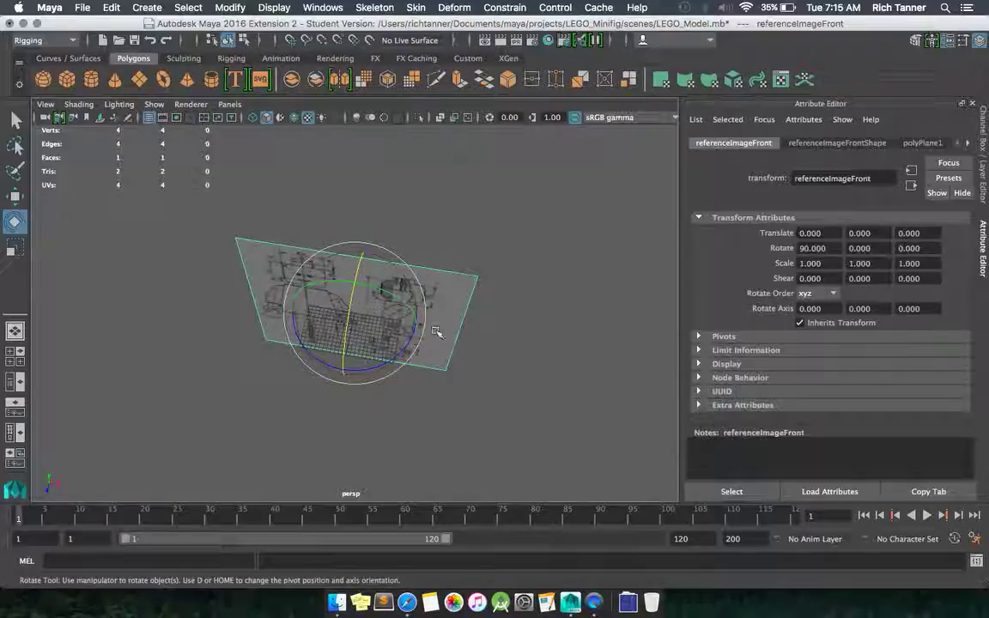
Step: Move the reference plane up along Y to about 19.9 mm so the figure's feet sit near the grid
scroll(410, 325, up, 3)
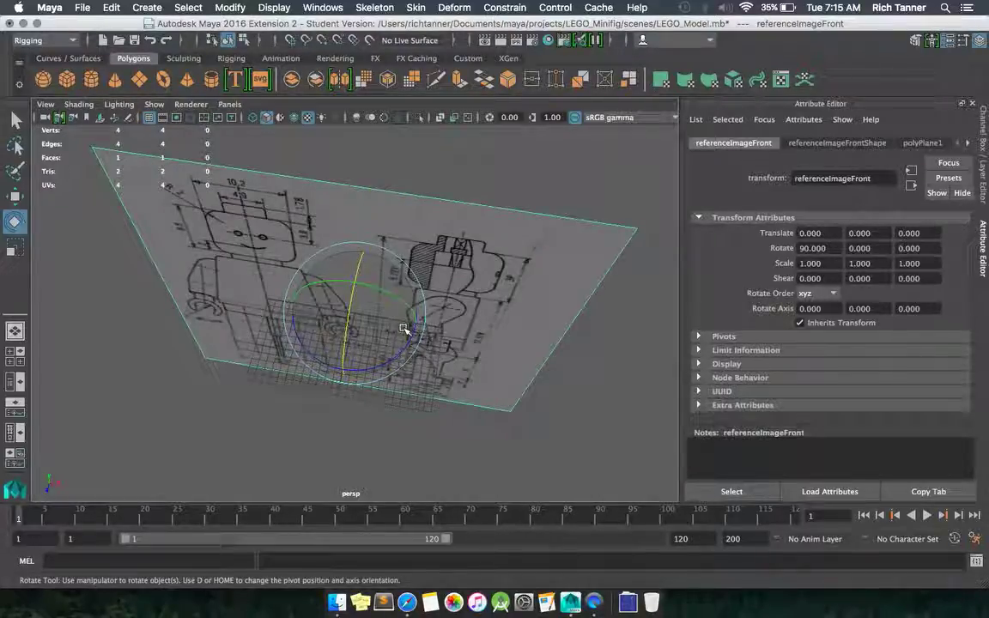
alt+drag(404, 329, 146, 200)
click(15, 197)
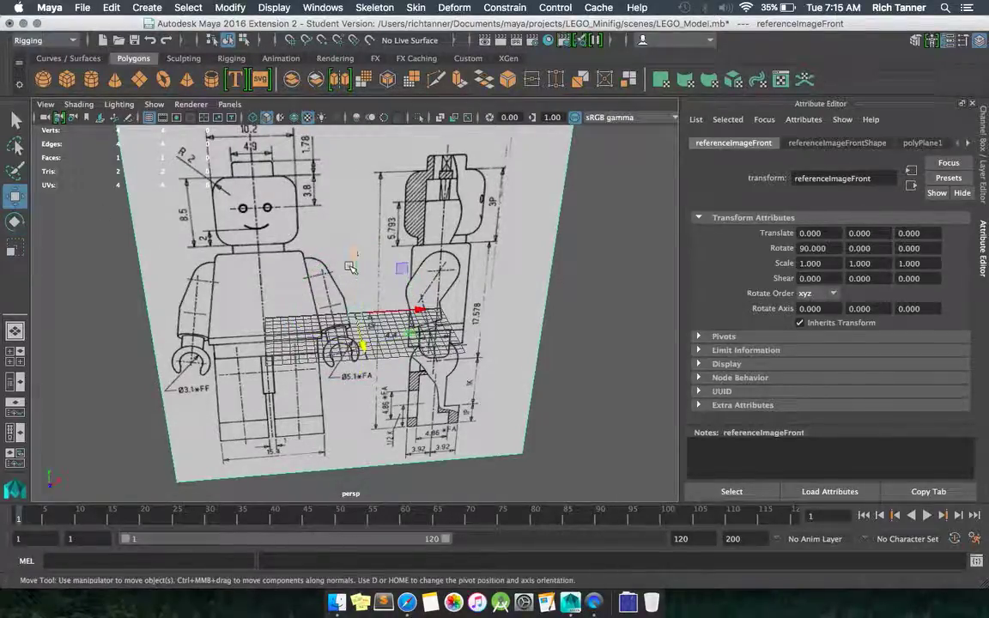
drag(353, 260, 450, 279)
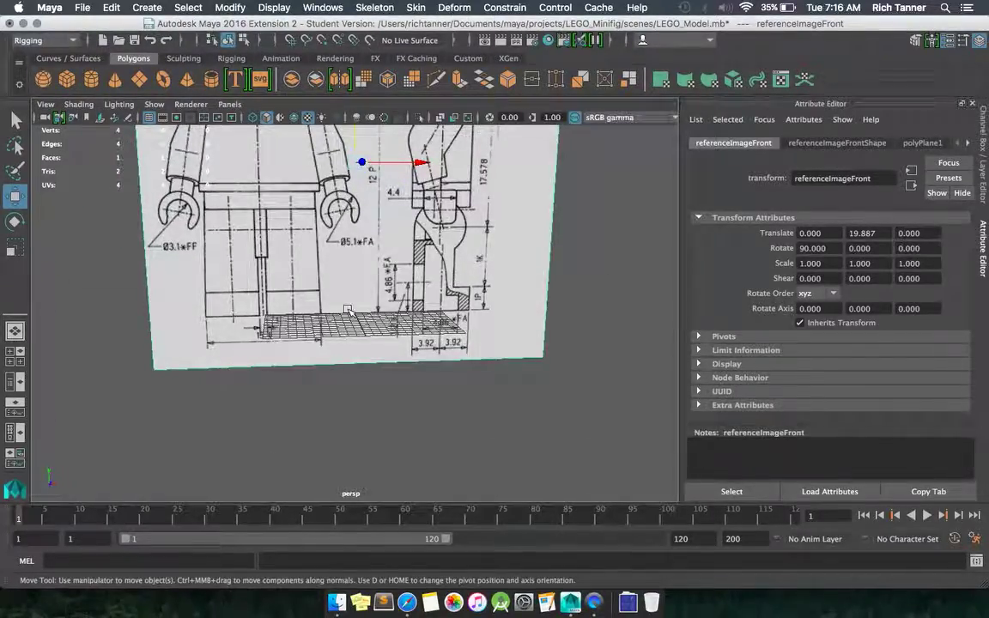
Step: Show the front view full size with textured shading and frame the reference plane in it
key(space)
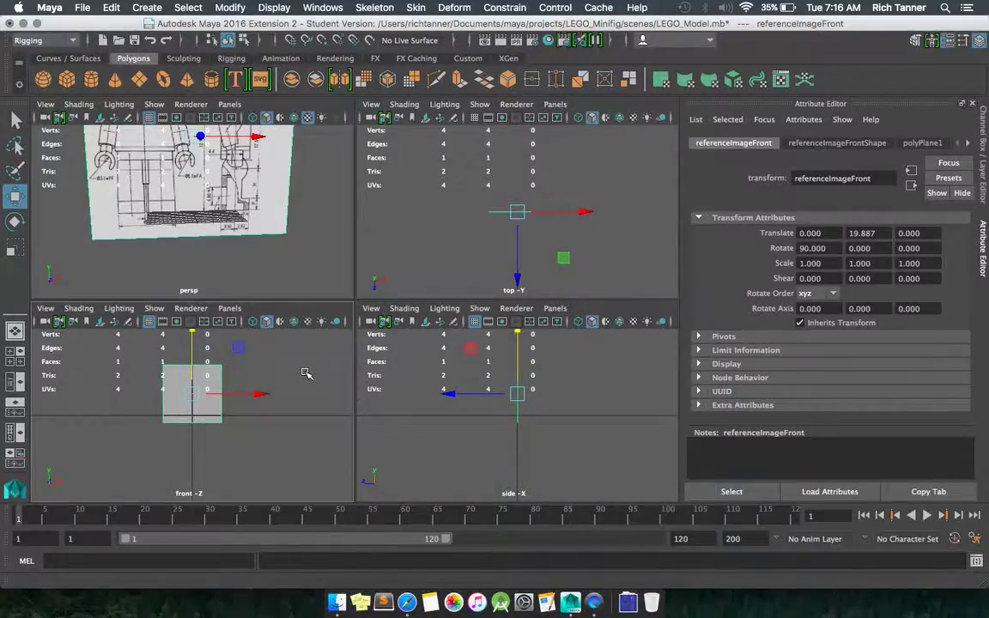
key(space)
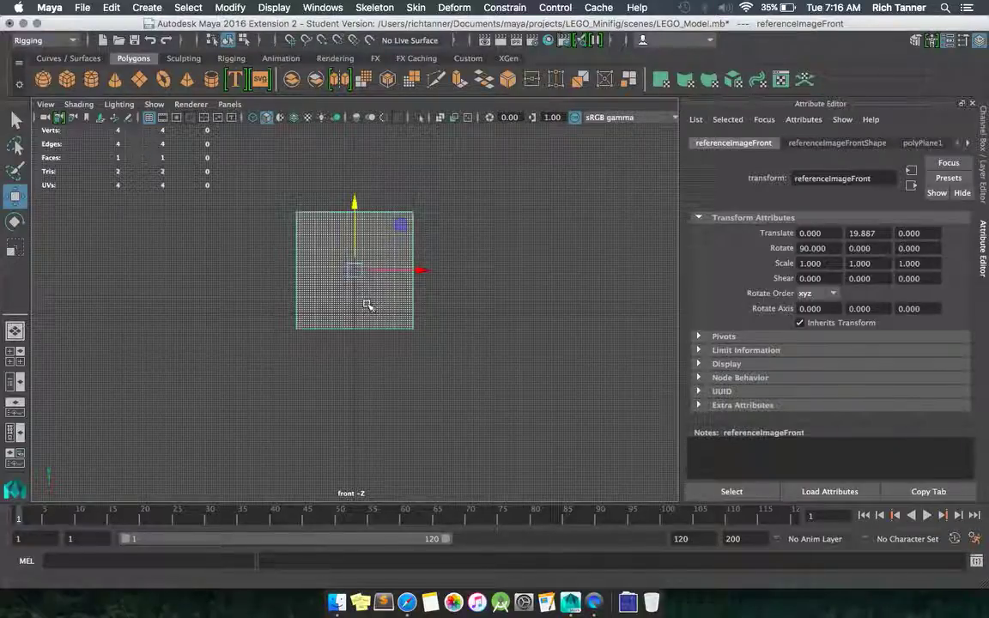
key(6)
key(f)
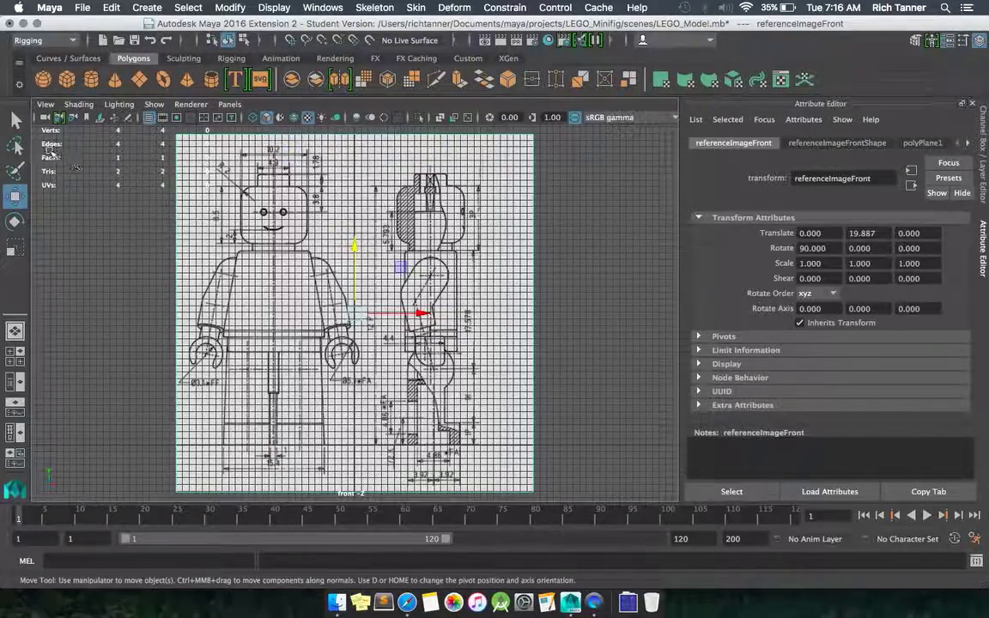
Step: In the perspective view, move the front reference plane back along Z and set its Z translation to exactly -15
key(space)
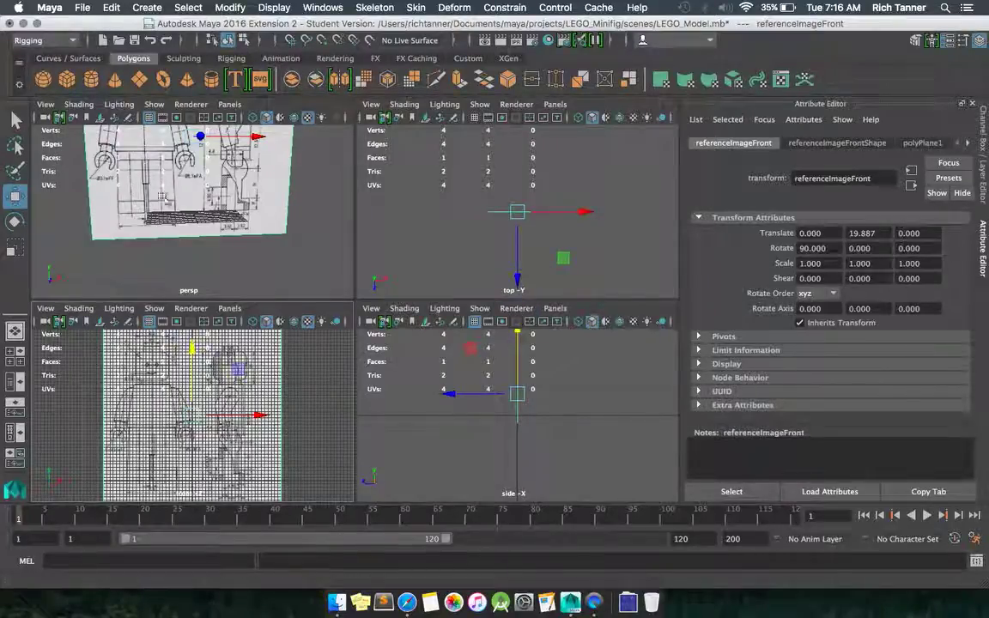
click(241, 187)
key(space)
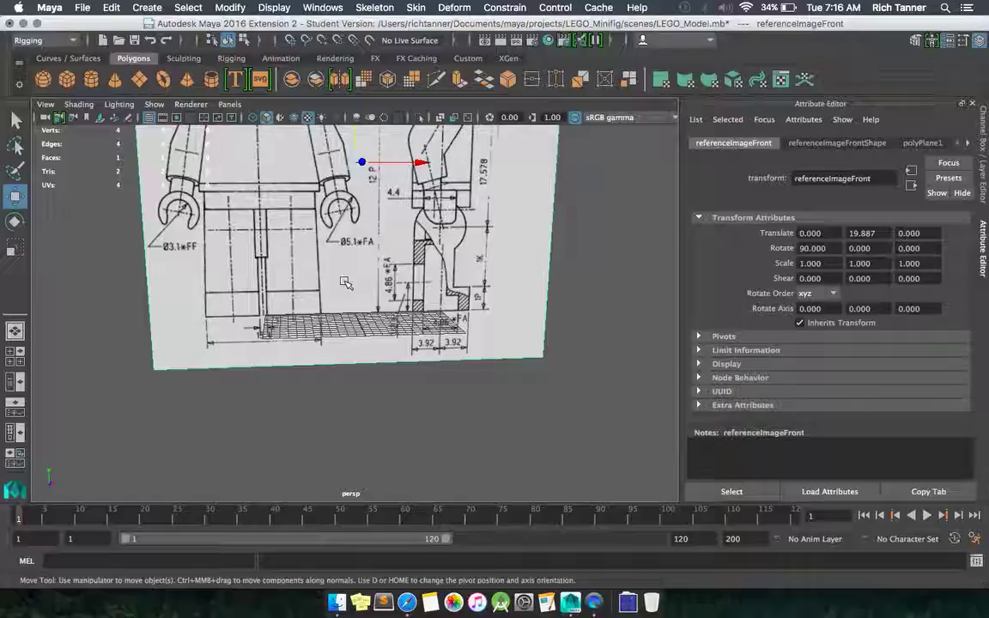
alt+drag(344, 281, 357, 181)
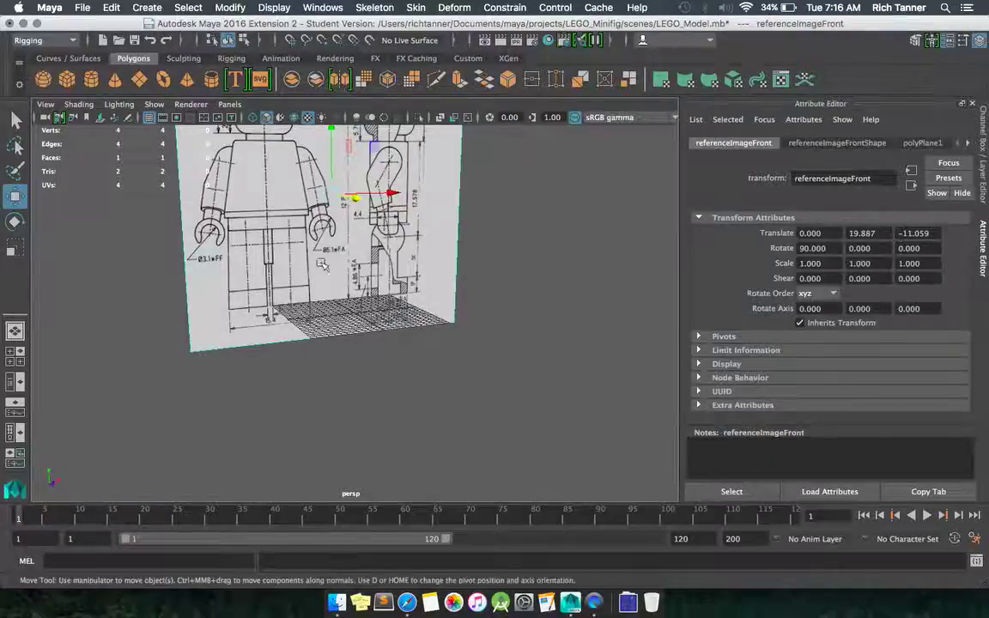
drag(358, 199, 350, 199)
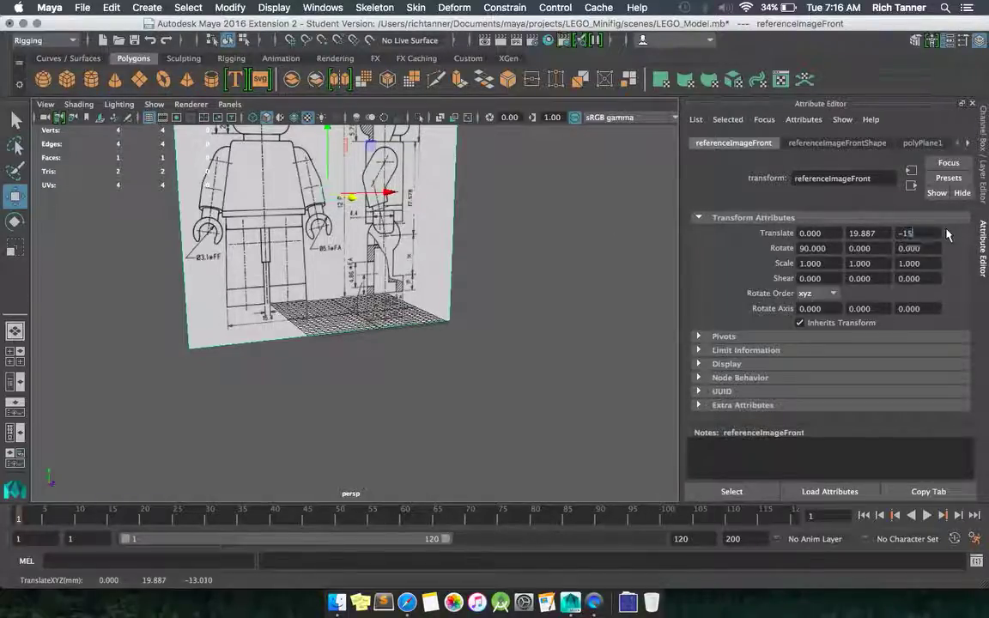
text(-15)
key(Return)
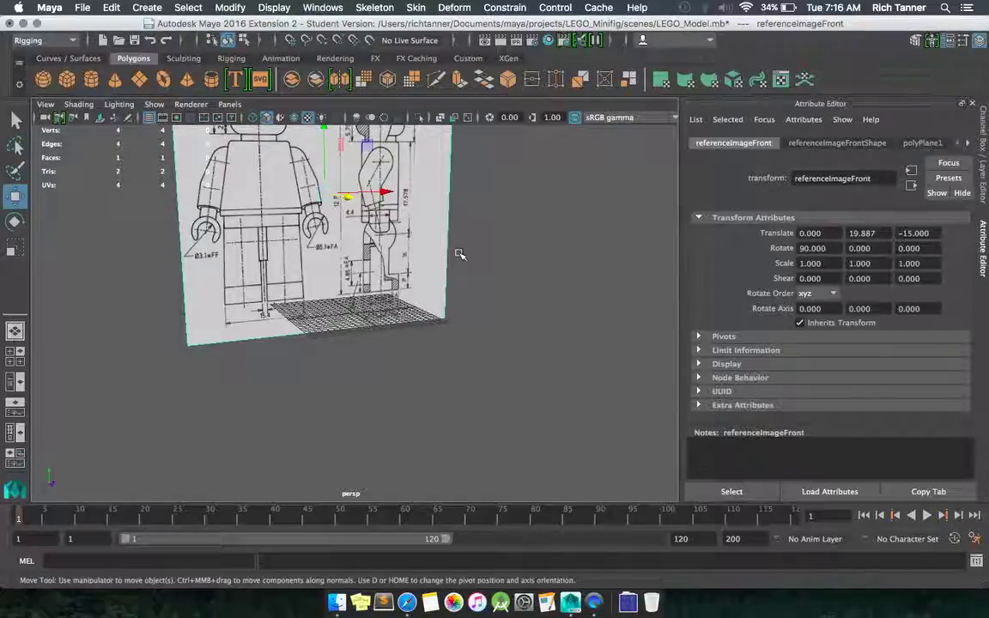
Step: Move the front reference plane along X to about 12.2 mm so the front-view figure is centred on the grid's vertical axis
alt+drag(453, 250, 426, 253)
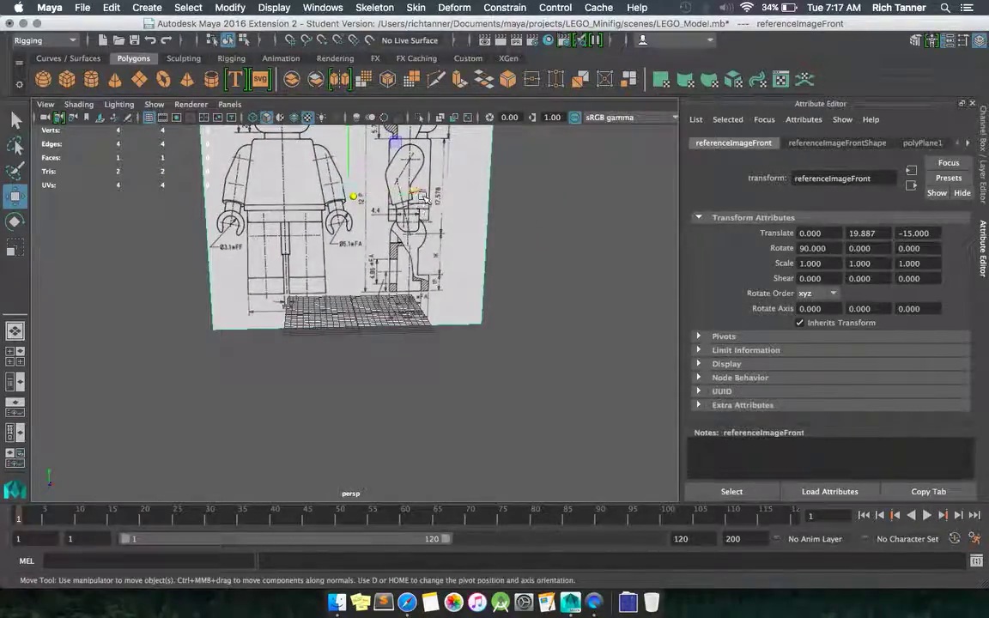
drag(418, 191, 487, 187)
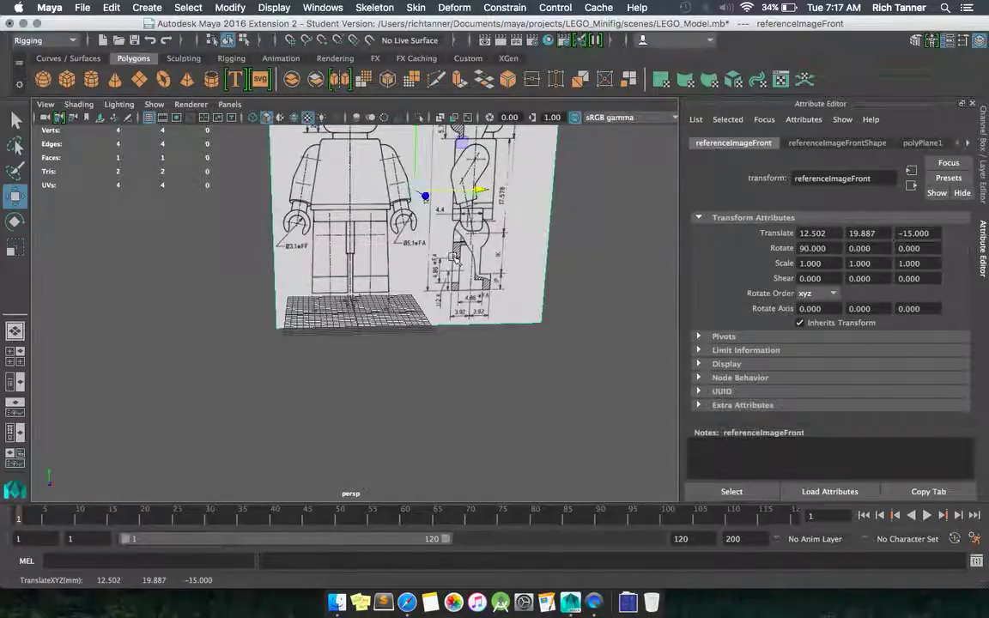
key(space)
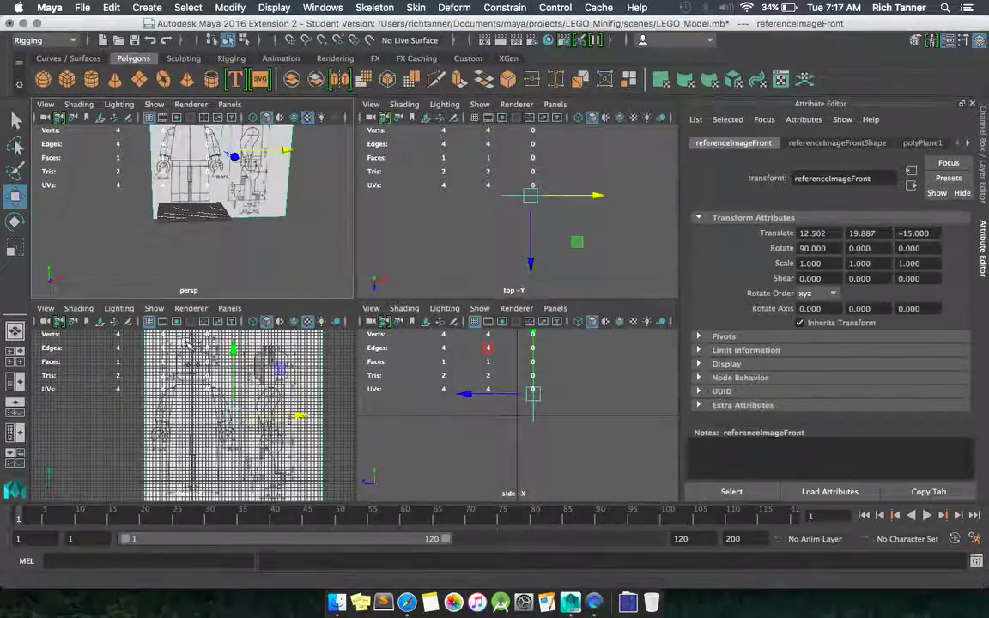
key(space)
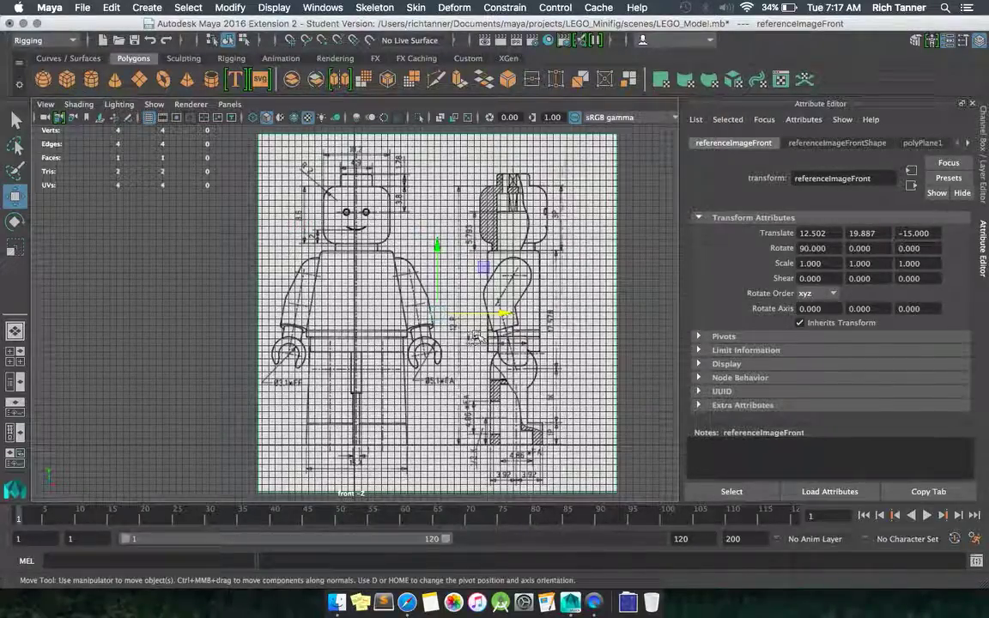
drag(509, 316, 505, 315)
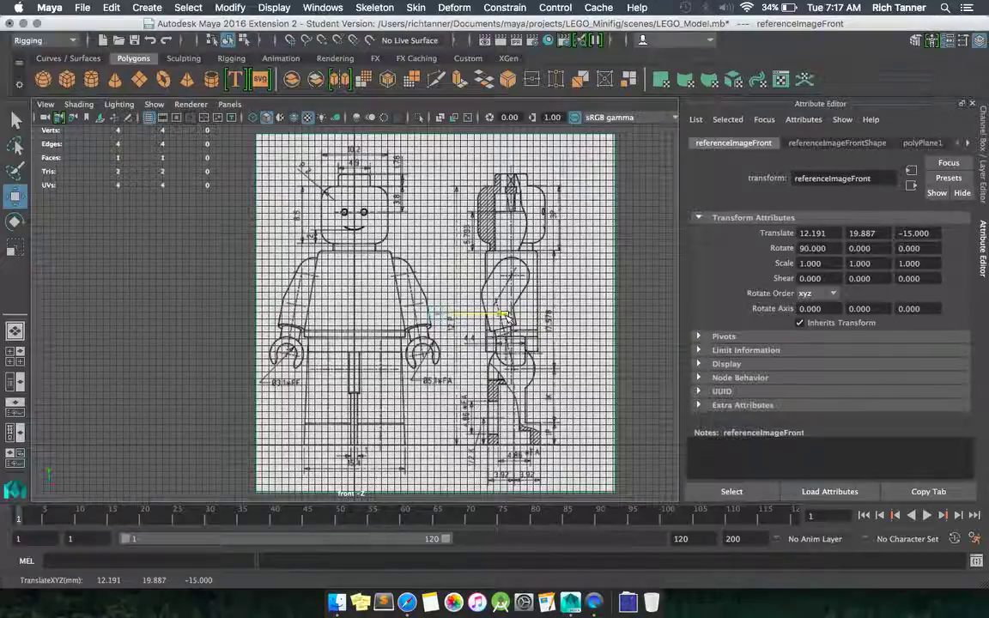
drag(504, 316, 505, 316)
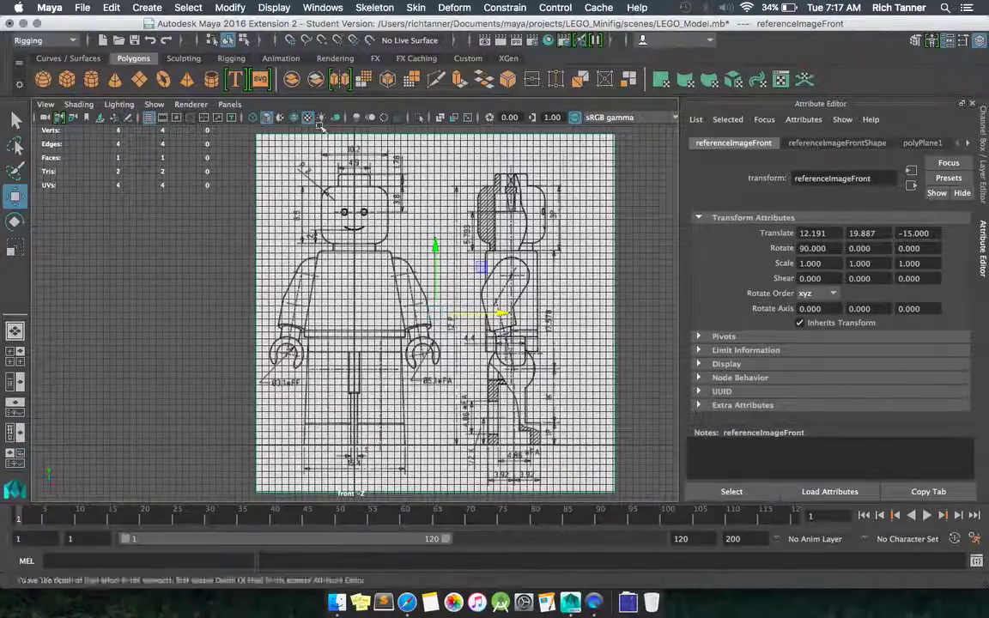
Step: Duplicate the front reference plane in the perspective view and rename the copy referenceImageSide
key(space)
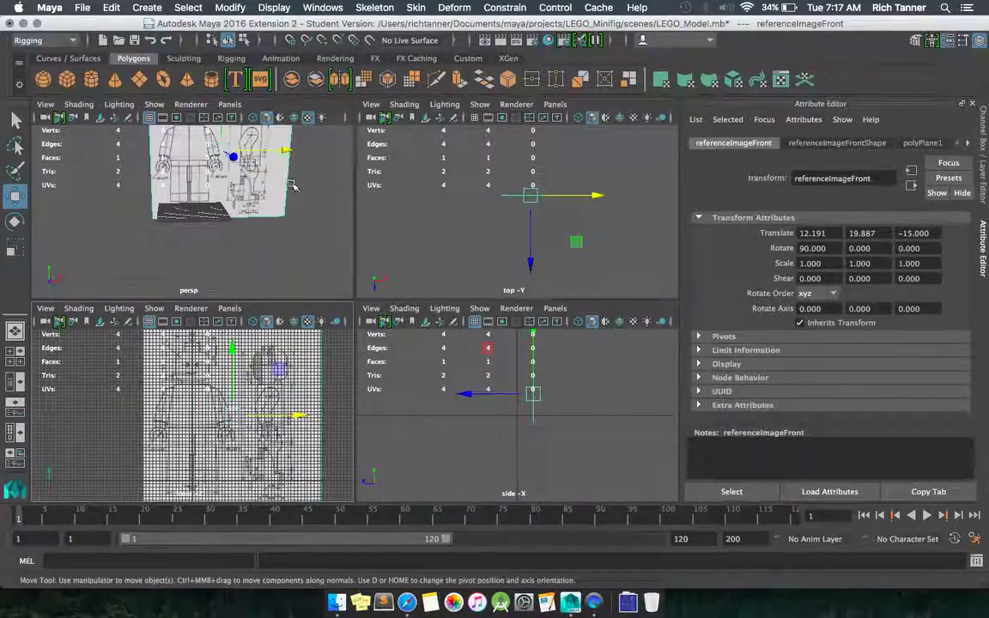
click(271, 183)
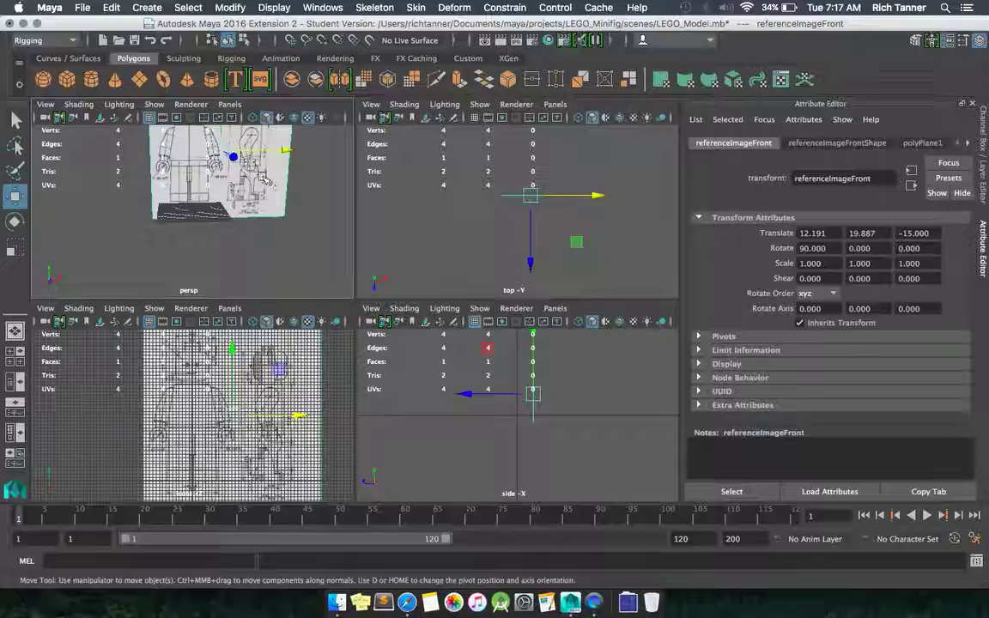
key(space)
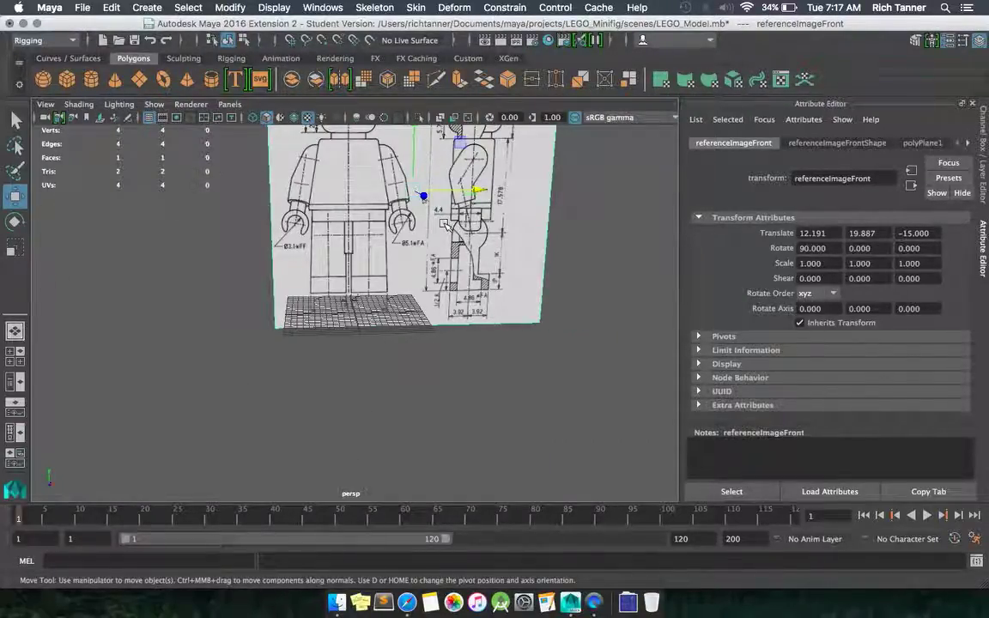
key(ctrl+d)
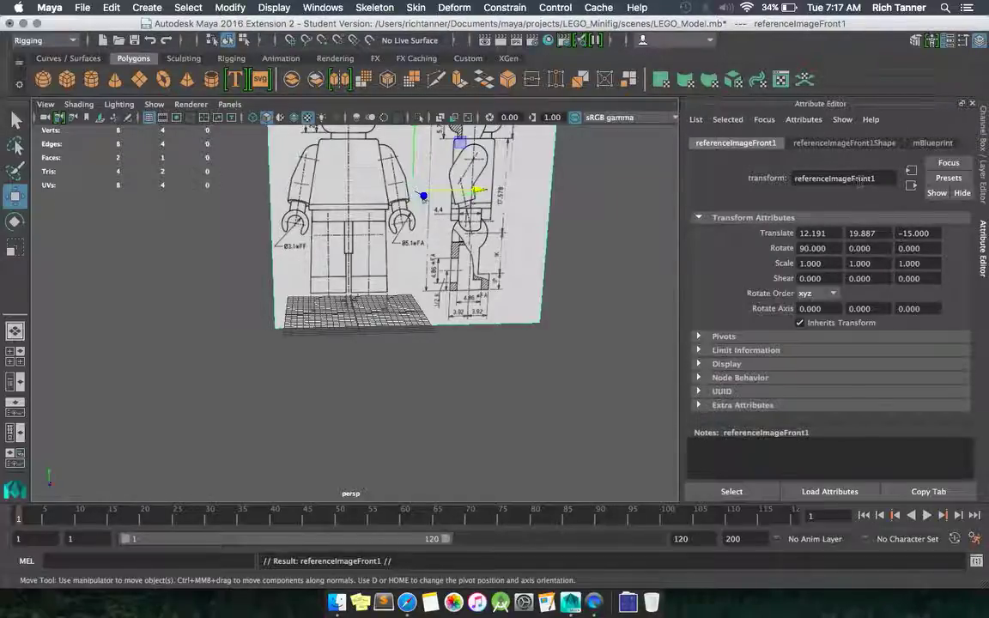
drag(852, 178, 888, 182)
text(Side)
key(Return)
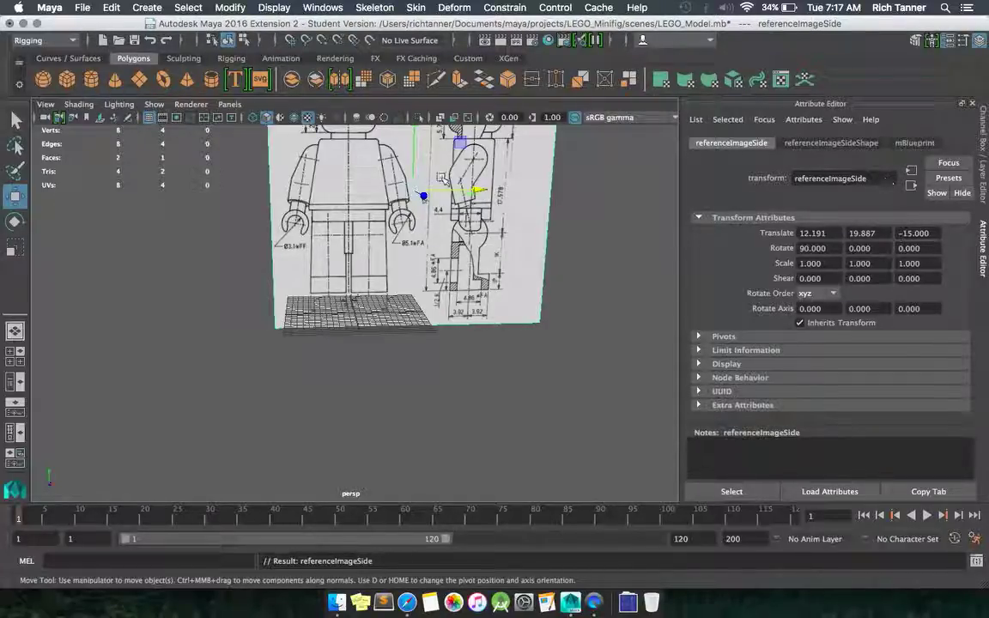
Step: Rotate the side reference plane about Y and set its Y rotation to exactly -90 degrees
key(e)
drag(480, 198, 369, 202)
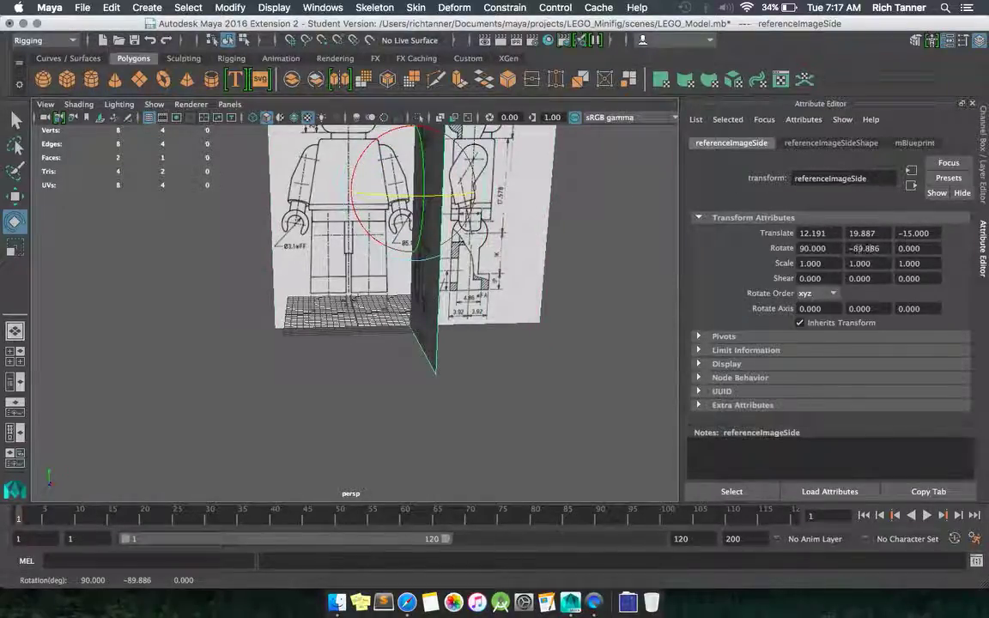
double_click(874, 248)
text(-90.000)
Step: Move the side reference plane along Z to about -12.0 mm
alt+drag(496, 301, 584, 301)
click(15, 196)
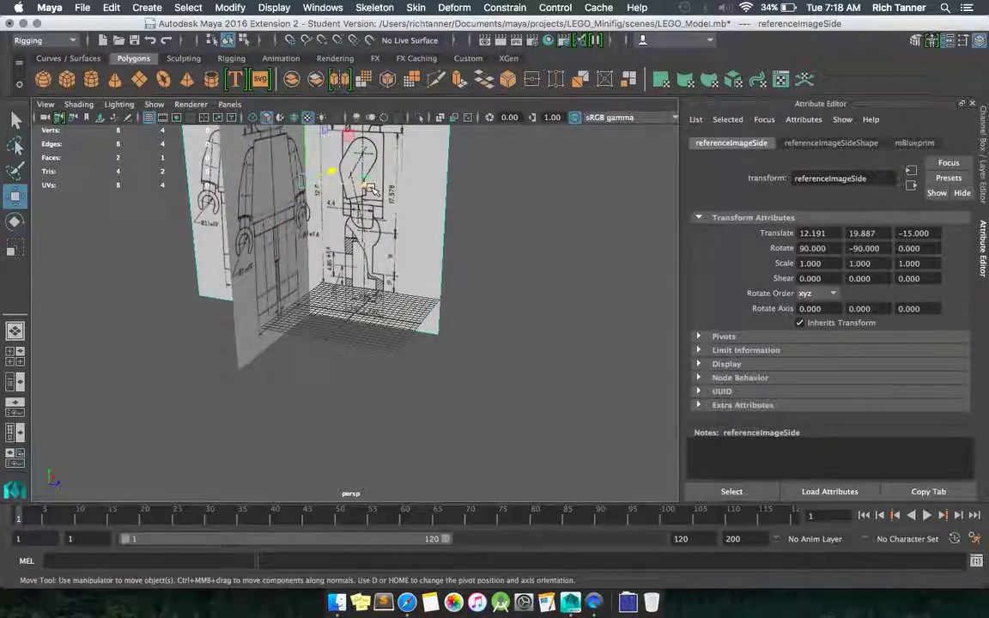
drag(368, 185, 389, 187)
key(space)
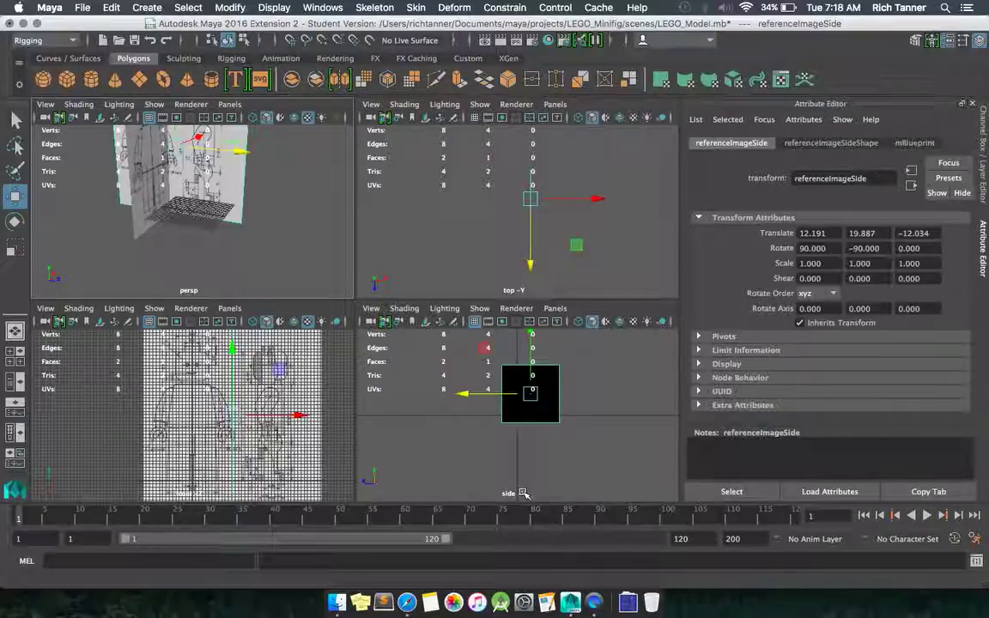
click(523, 493)
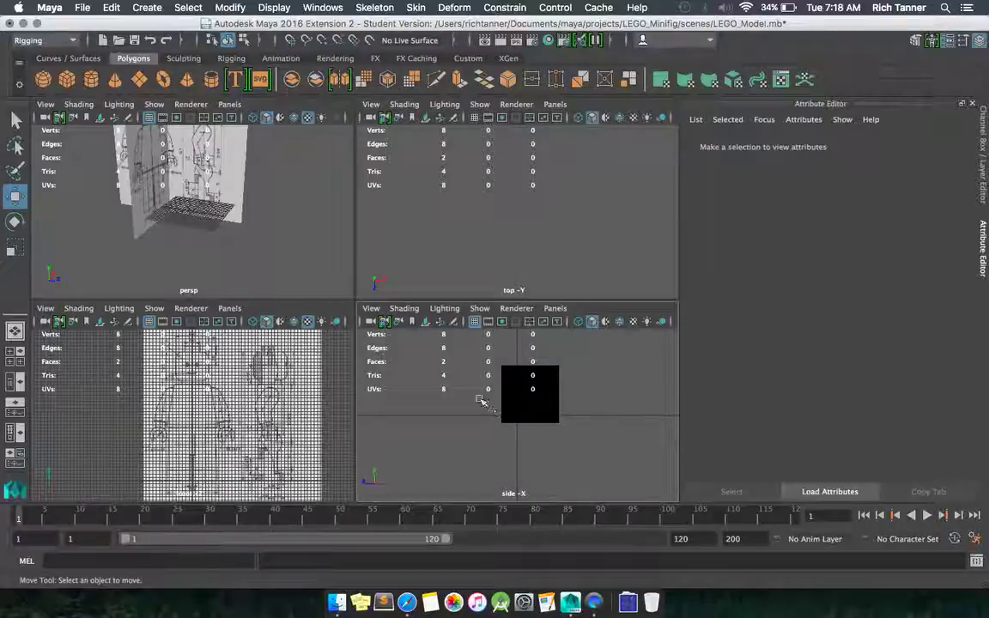
click(371, 310)
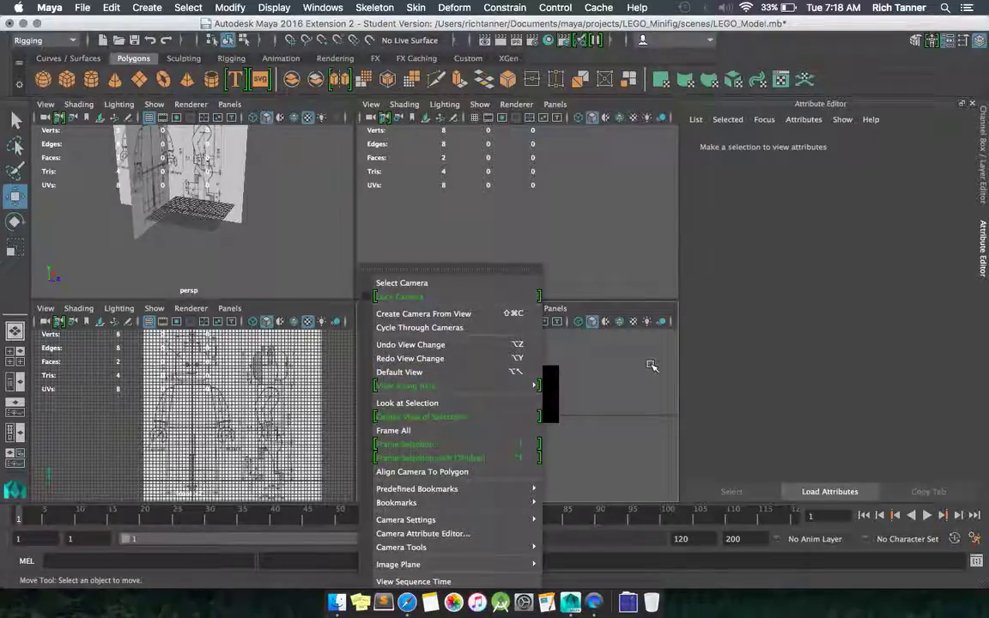
click(653, 366)
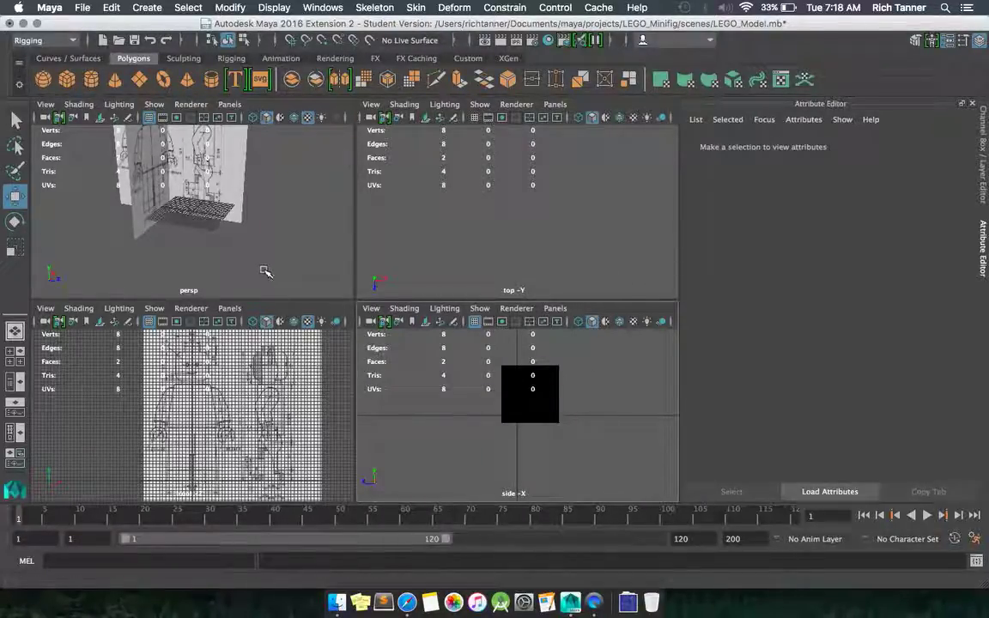
Step: Reselect the side reference plane and fine-tune its Z position to about -11.9 mm in the full-size perspective view
click(220, 201)
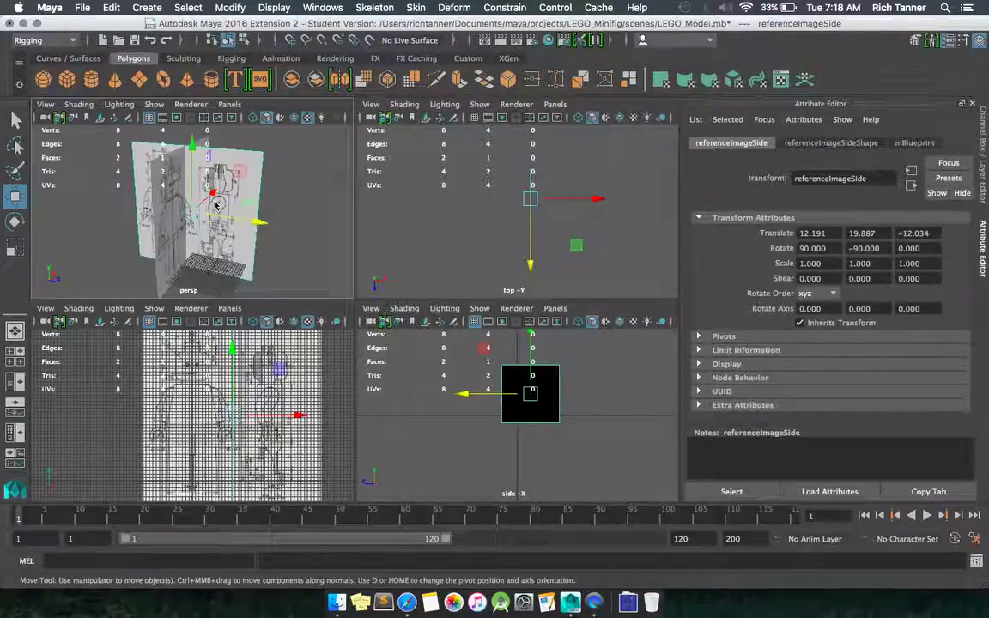
key(space)
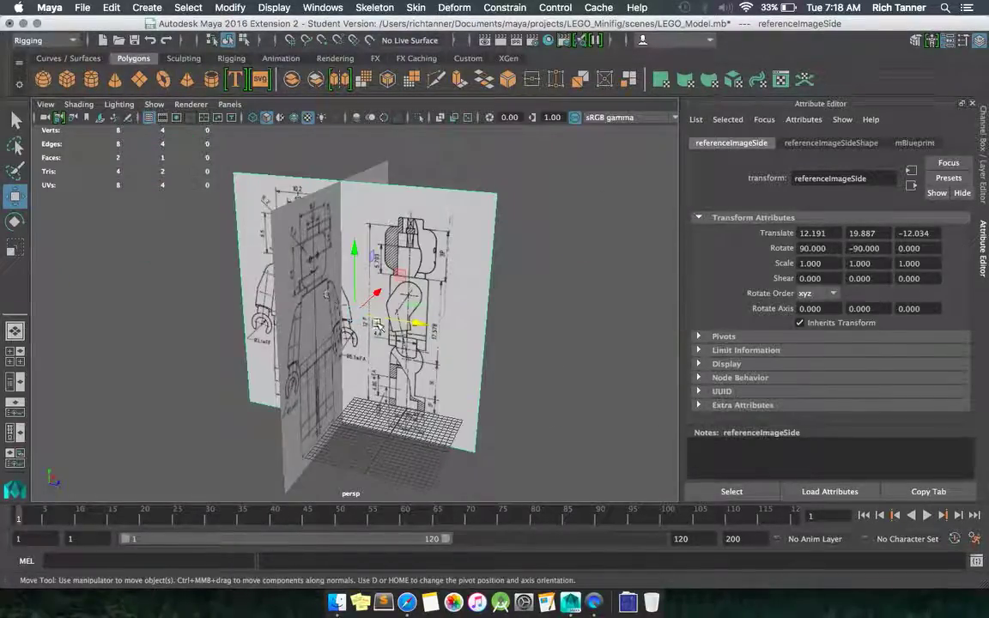
alt+drag(399, 340, 419, 312)
click(423, 315)
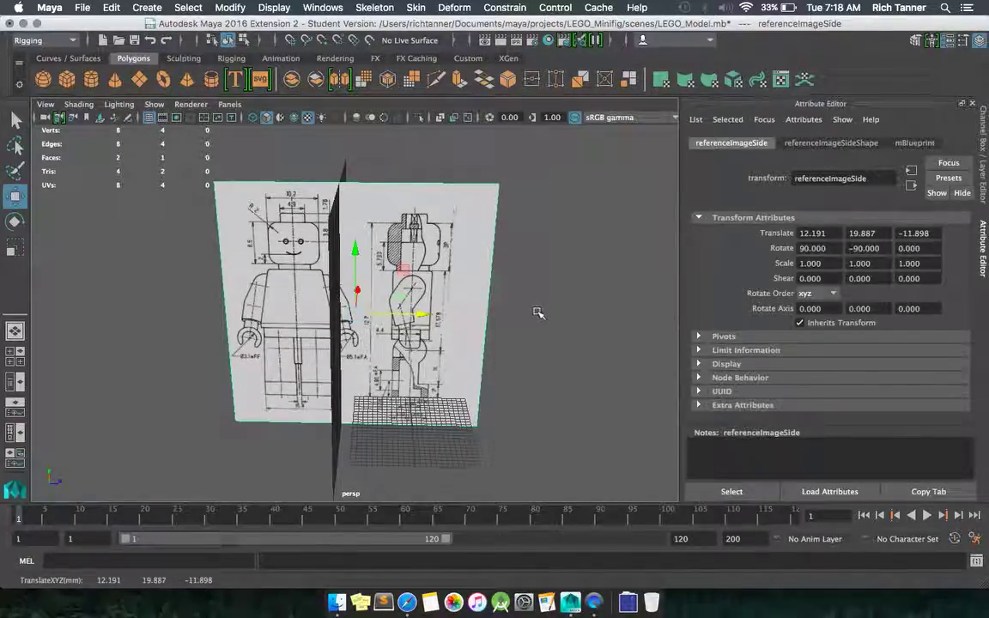
Step: Try to shift the side reference plane freely in Y and Z together, and undo the move
alt+drag(537, 313, 471, 322)
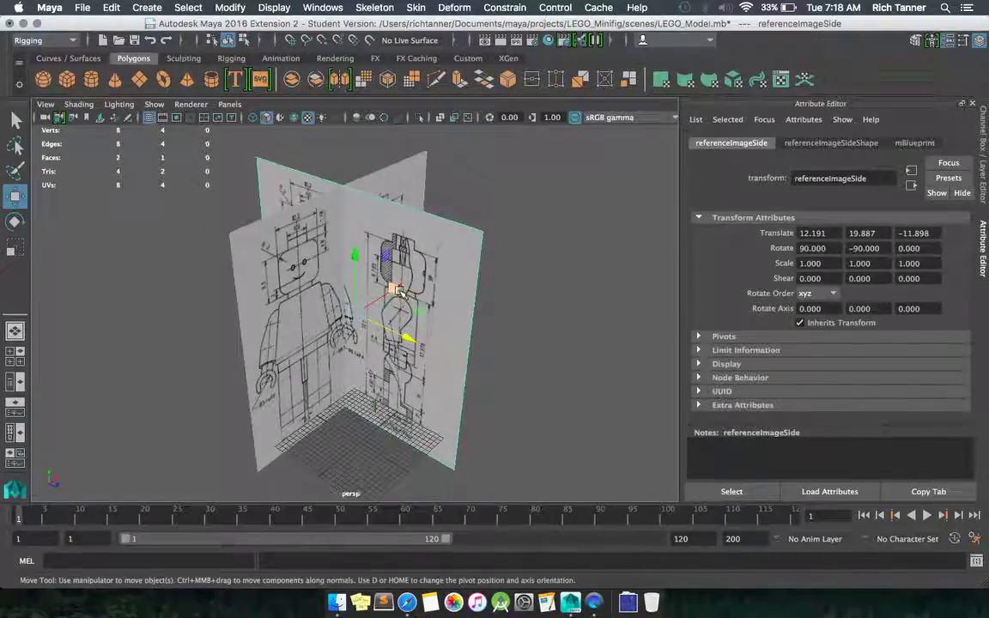
mouse_move(399, 289)
mouse_down()
mouse_move(393, 283)
mouse_move(410, 289)
mouse_up()
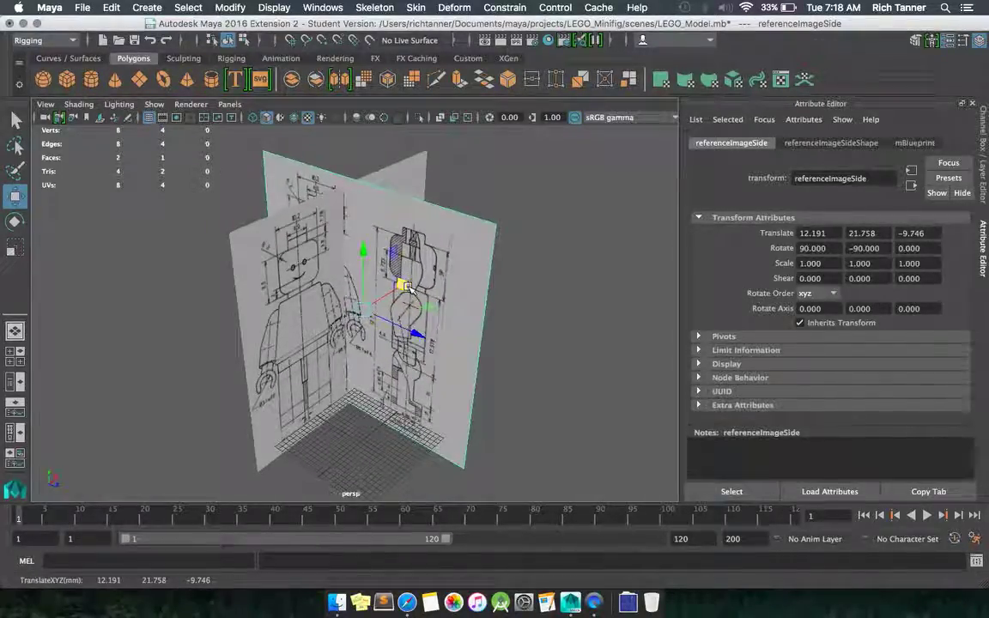
key(ctrl+z)
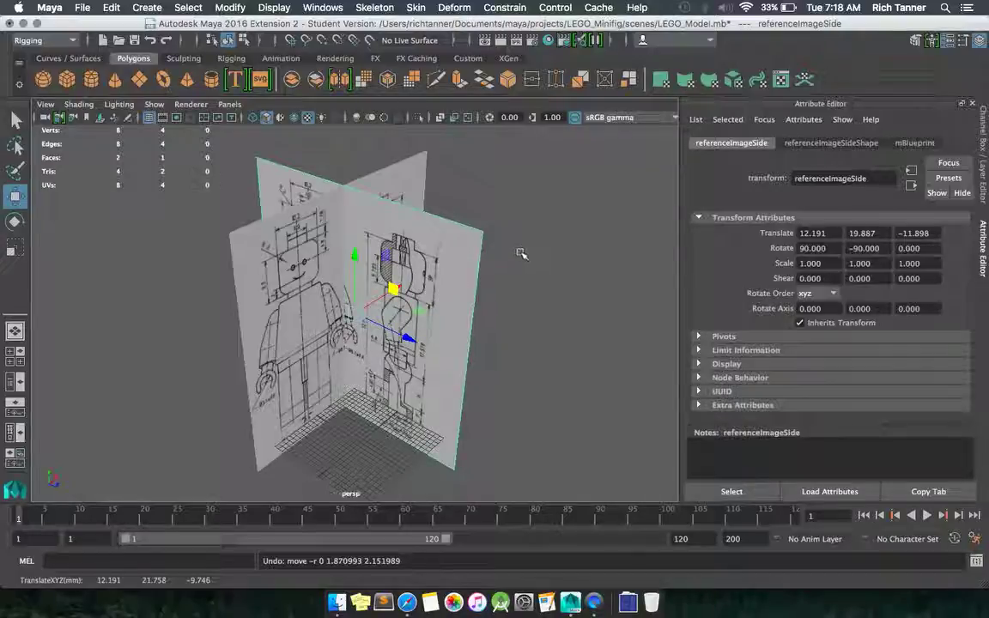
Step: Move the side reference plane along X to about 17.6 mm
alt+drag(524, 252, 440, 281)
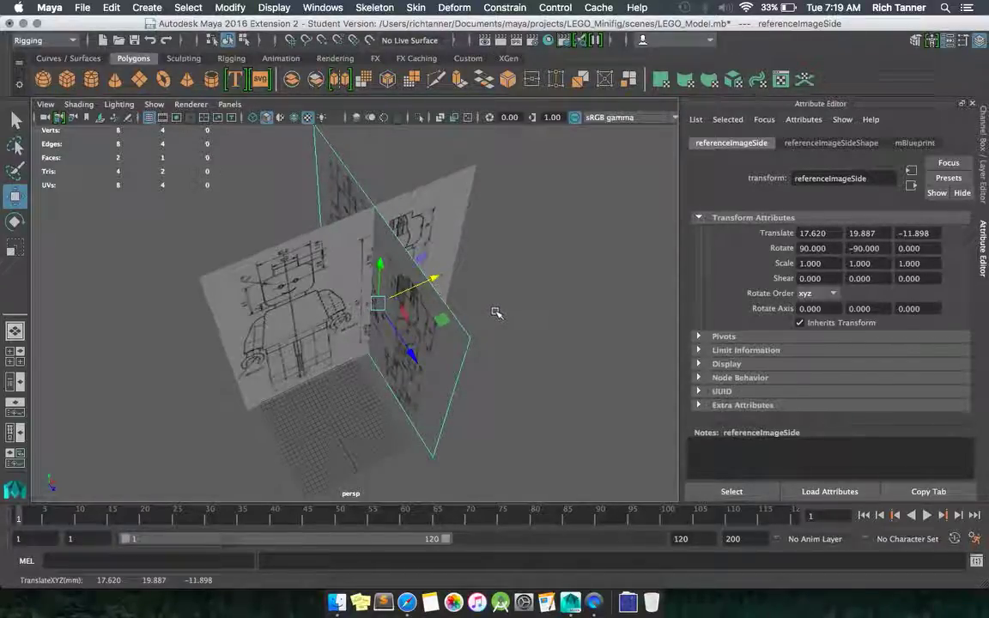
alt+drag(495, 313, 519, 273)
scroll(521, 274, down, 4)
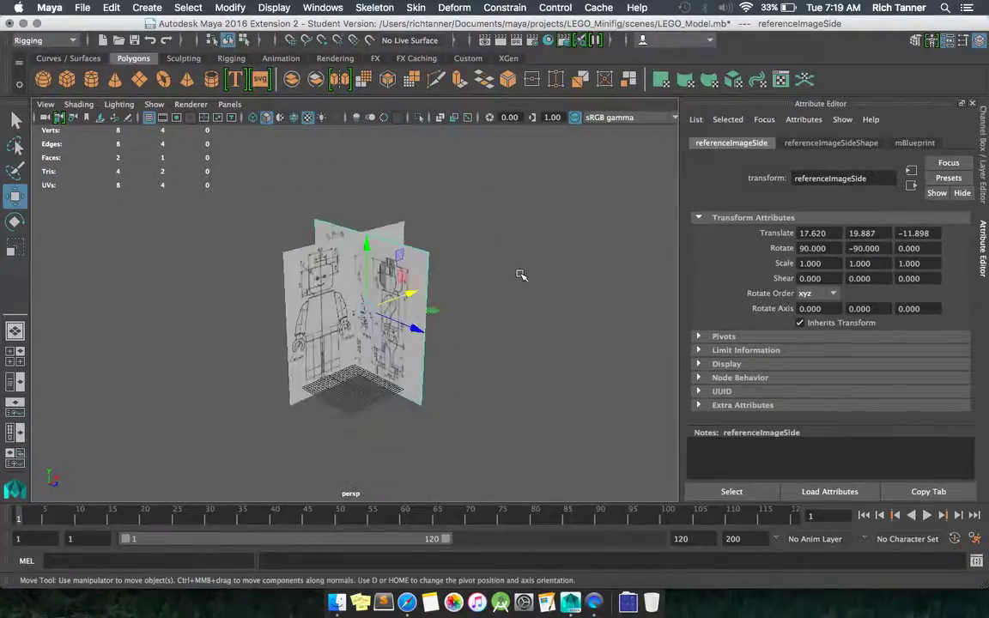
Step: Select both reference planes and create a new display layer containing them
click(319, 270)
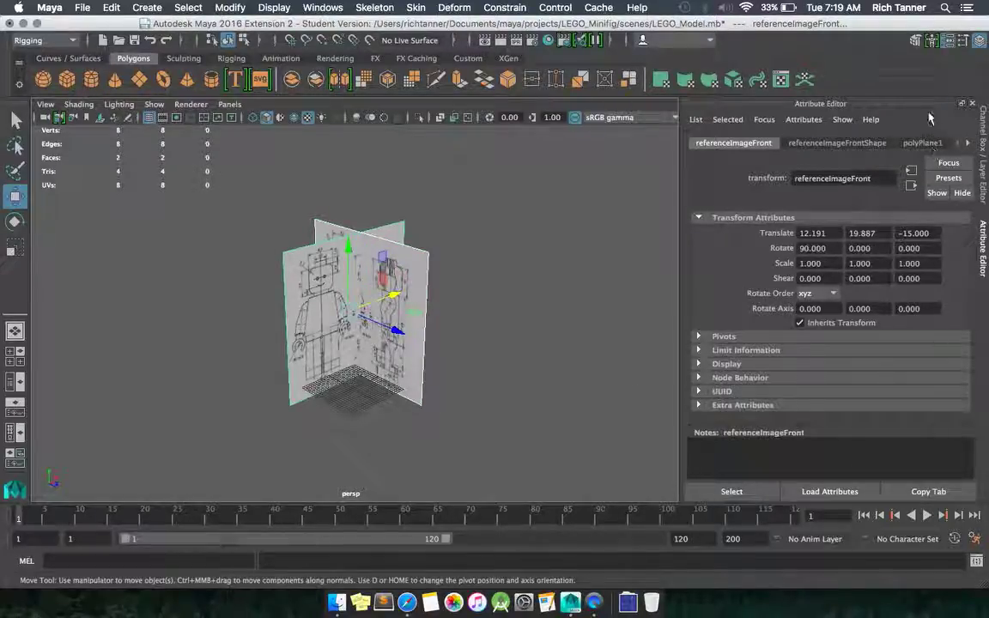
click(984, 148)
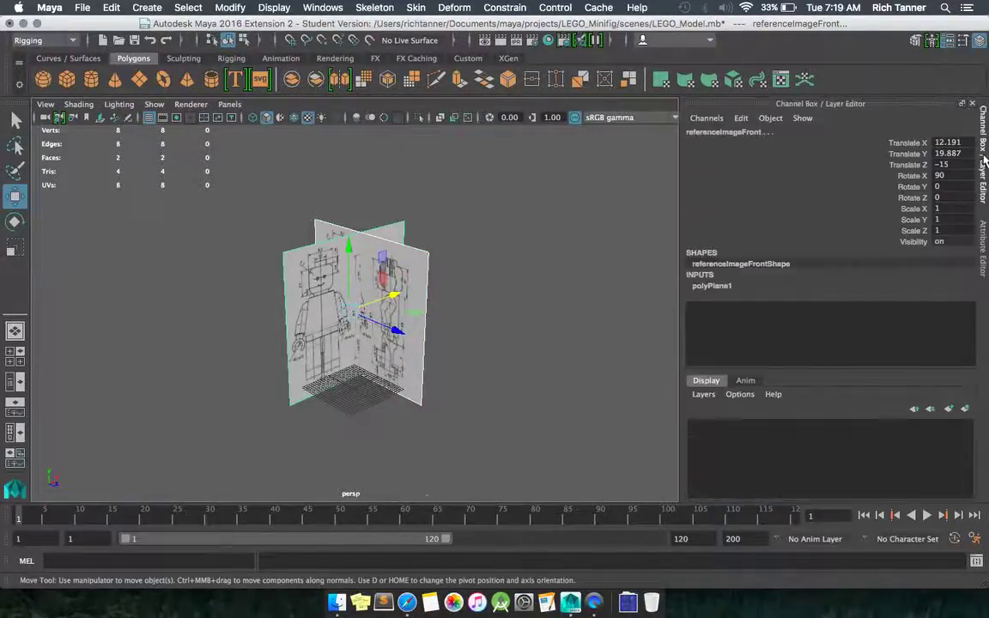
click(965, 410)
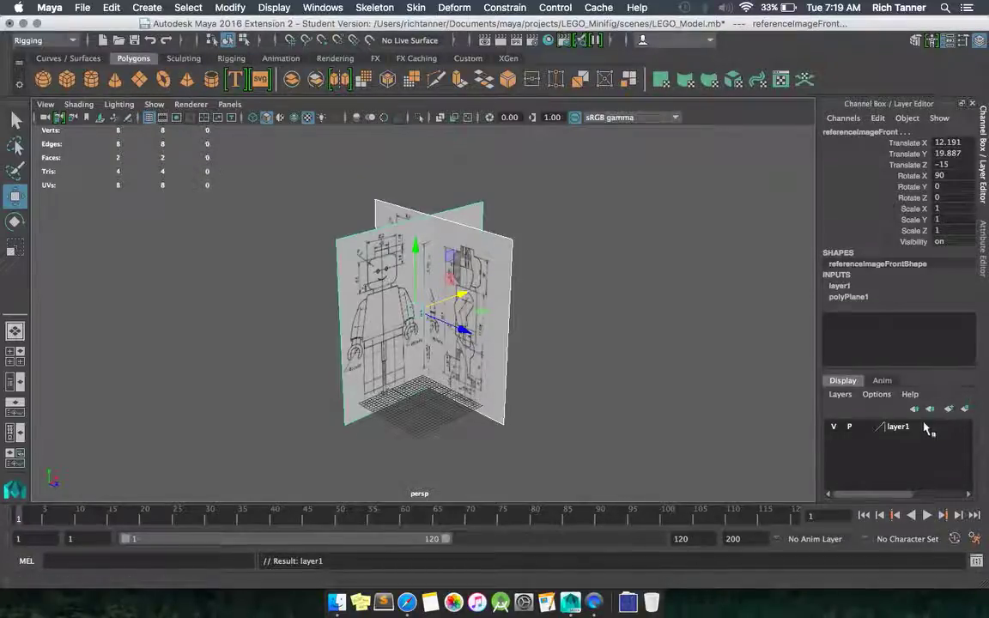
Step: Rename the new display layer to referencePlanes and assign it the white layer color
double_click(897, 429)
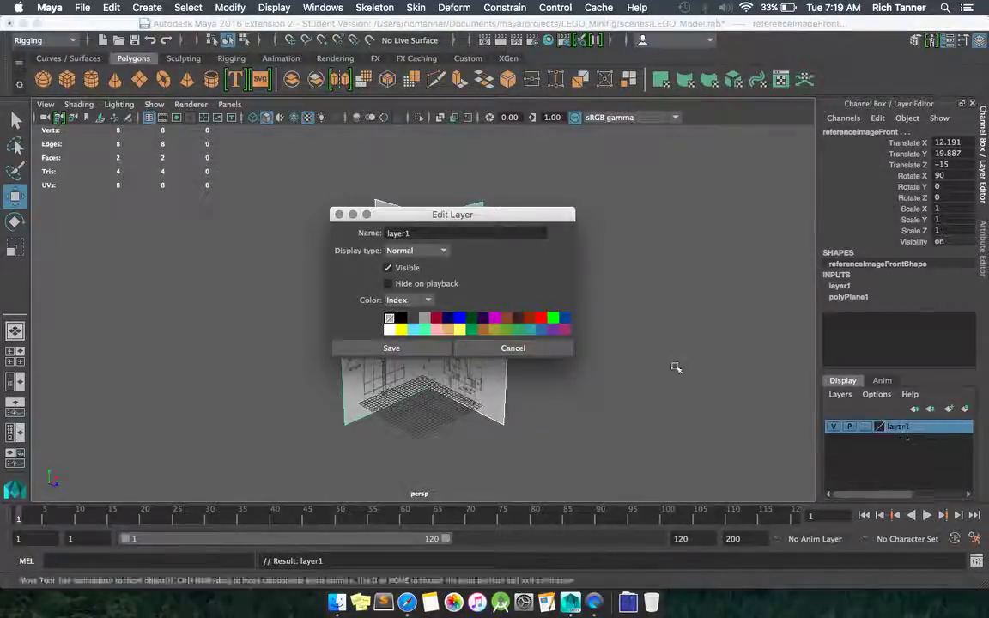
double_click(420, 234)
text(reference)
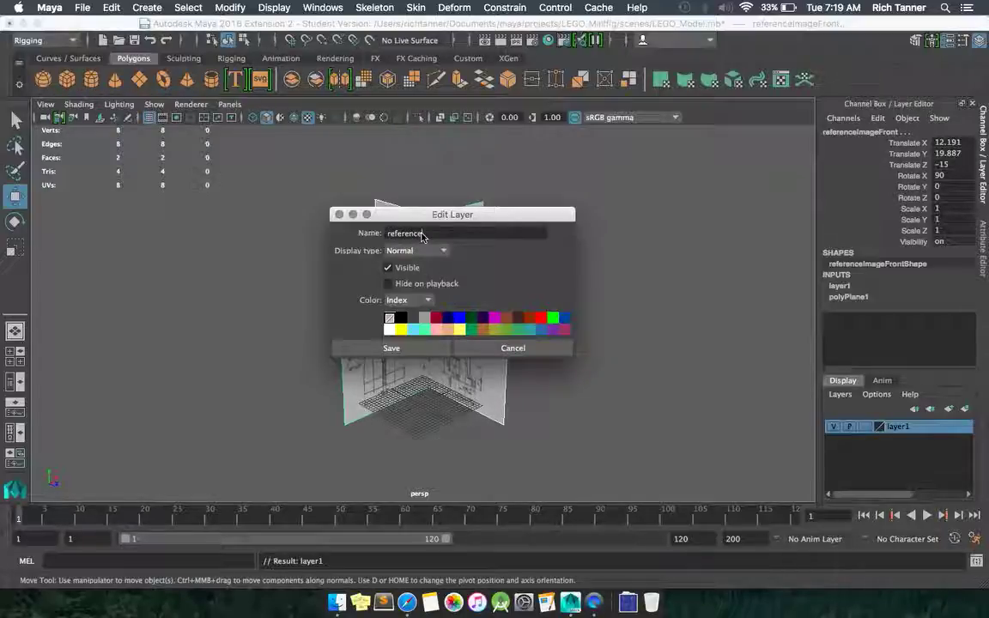
text(Planes)
click(390, 331)
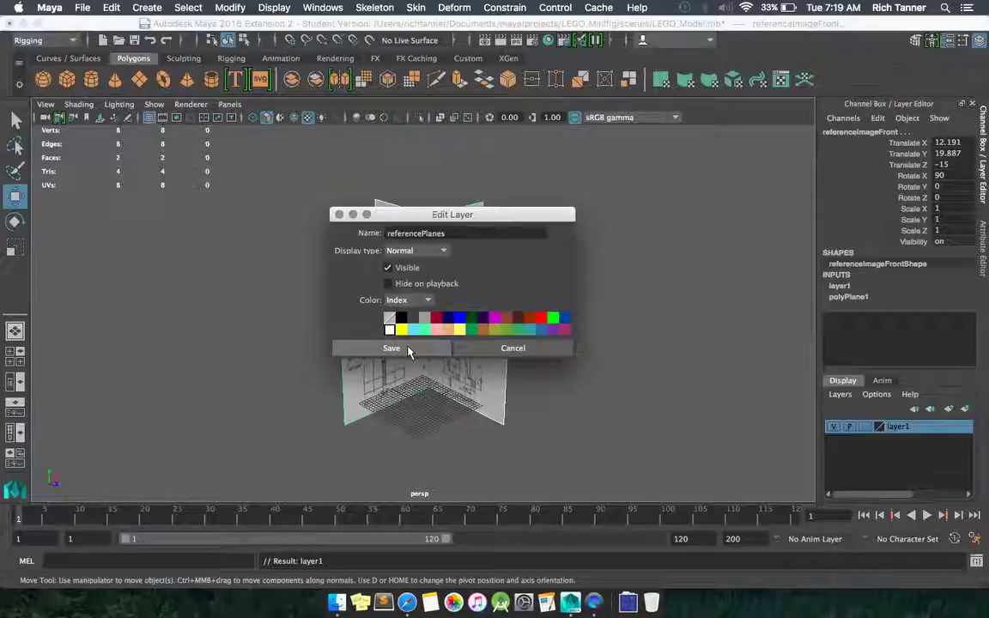
click(393, 348)
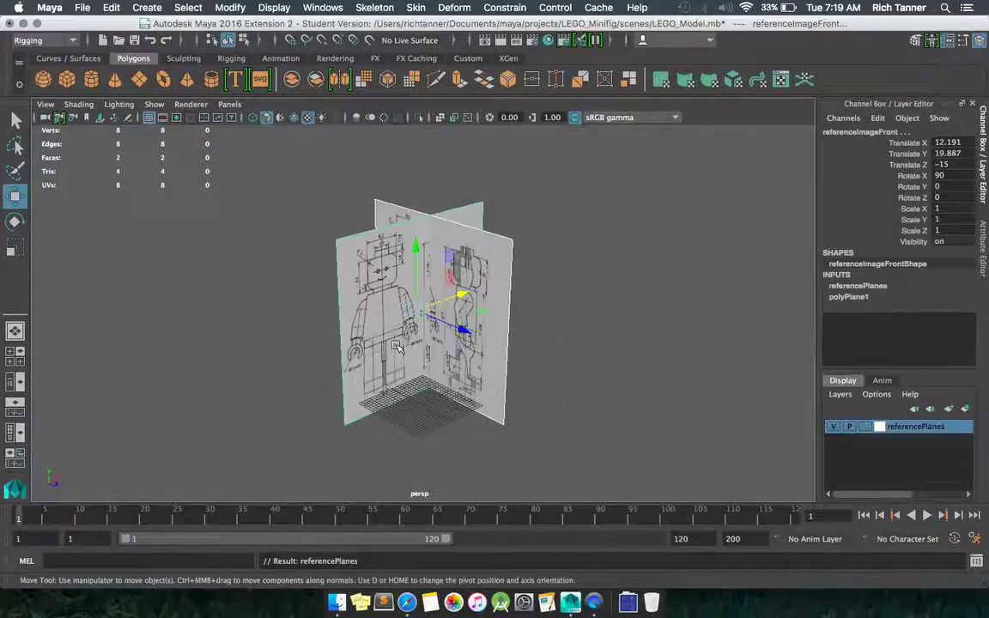
Step: Deselect the planes and set the referencePlanes layer's display type to Reference so they cannot be selected
click(693, 371)
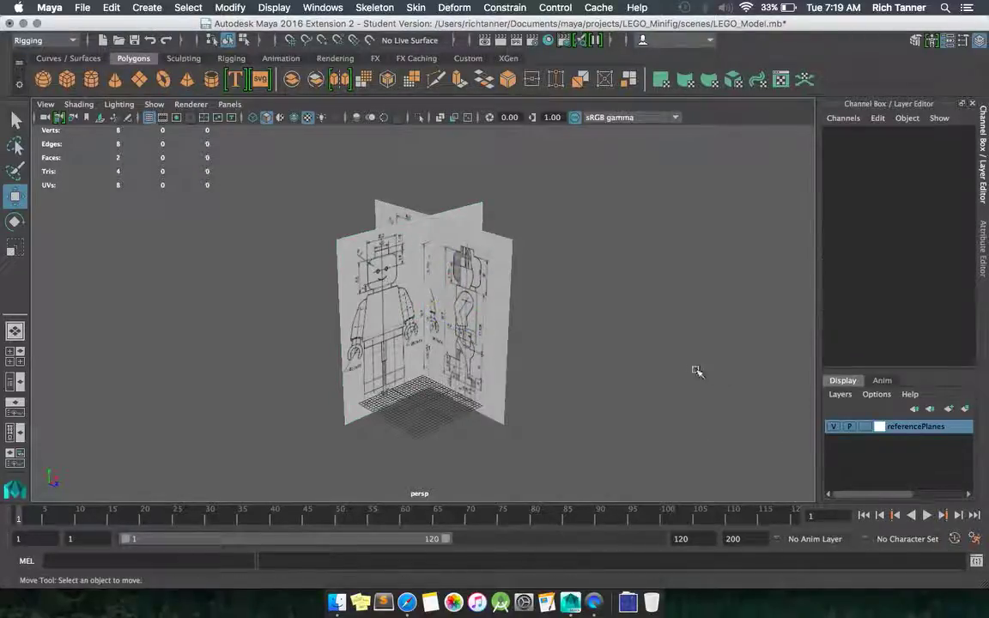
click(867, 427)
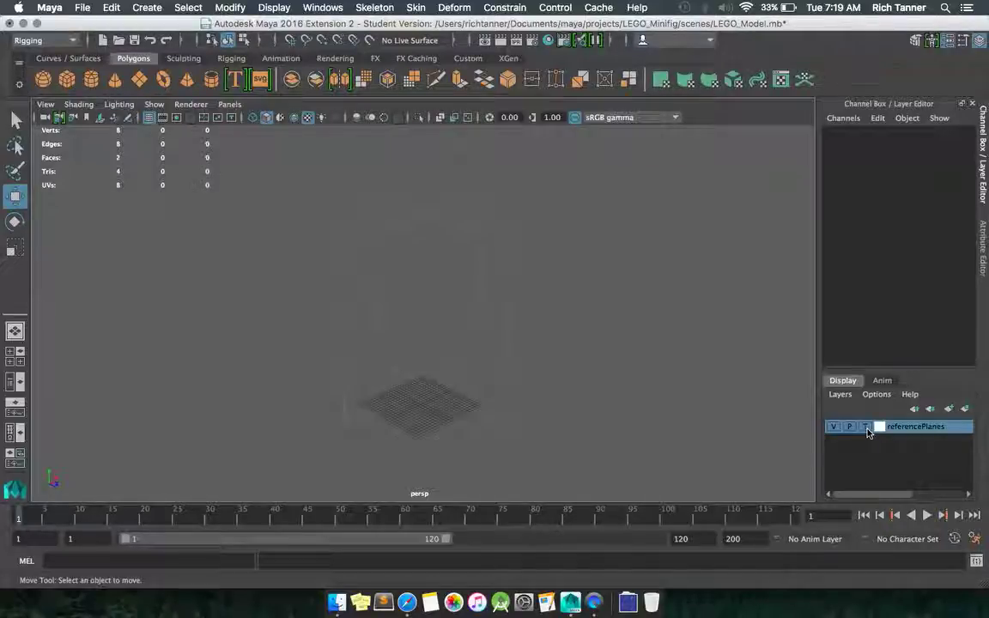
click(867, 427)
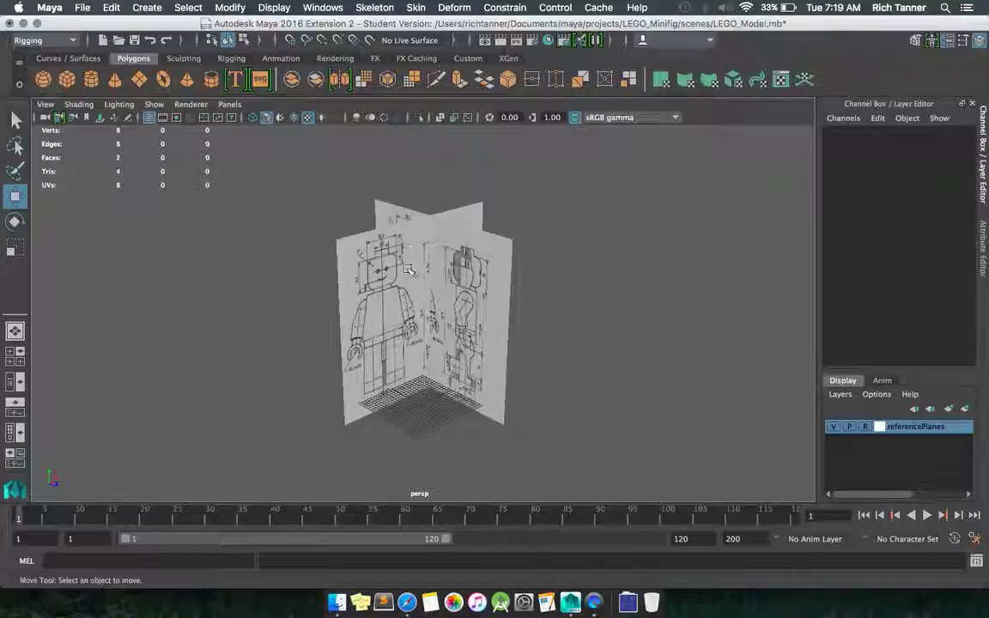
alt+drag(530, 296, 561, 309)
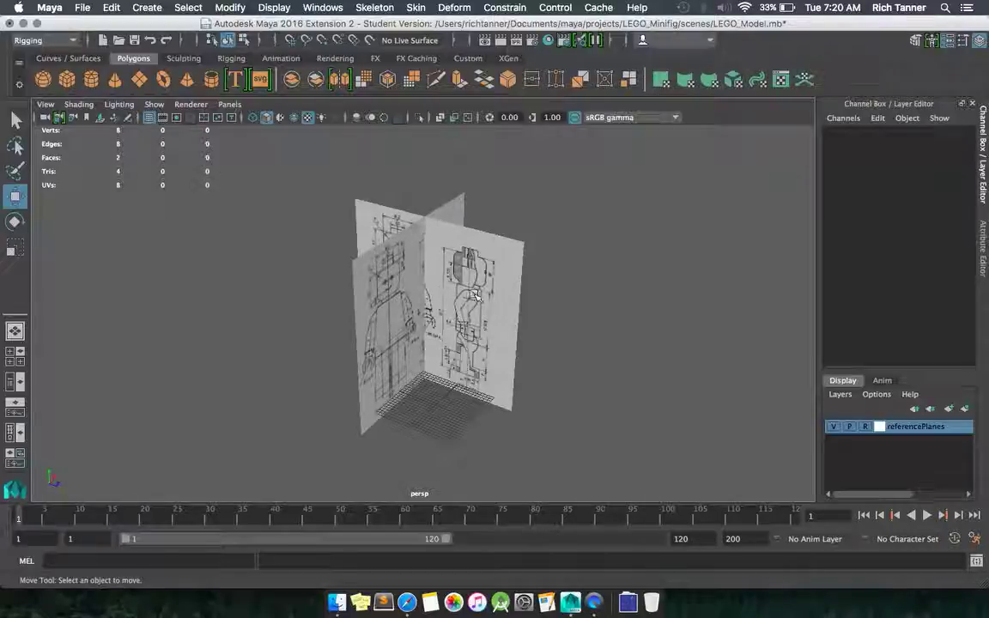
alt+drag(386, 281, 374, 241)
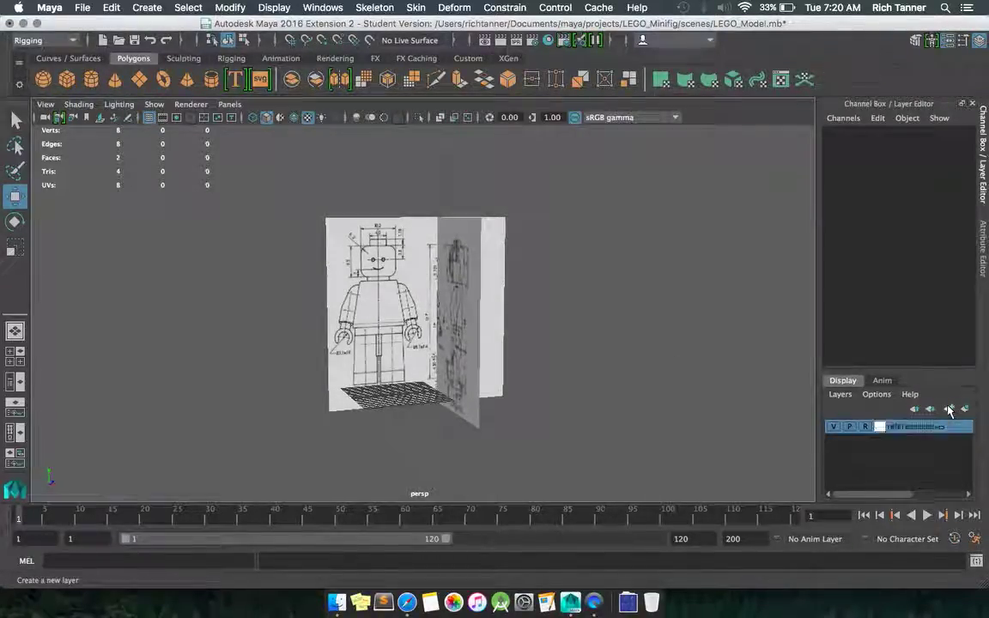
Step: Create a second, empty display layer and name it model
click(948, 410)
click(906, 426)
double_click(906, 427)
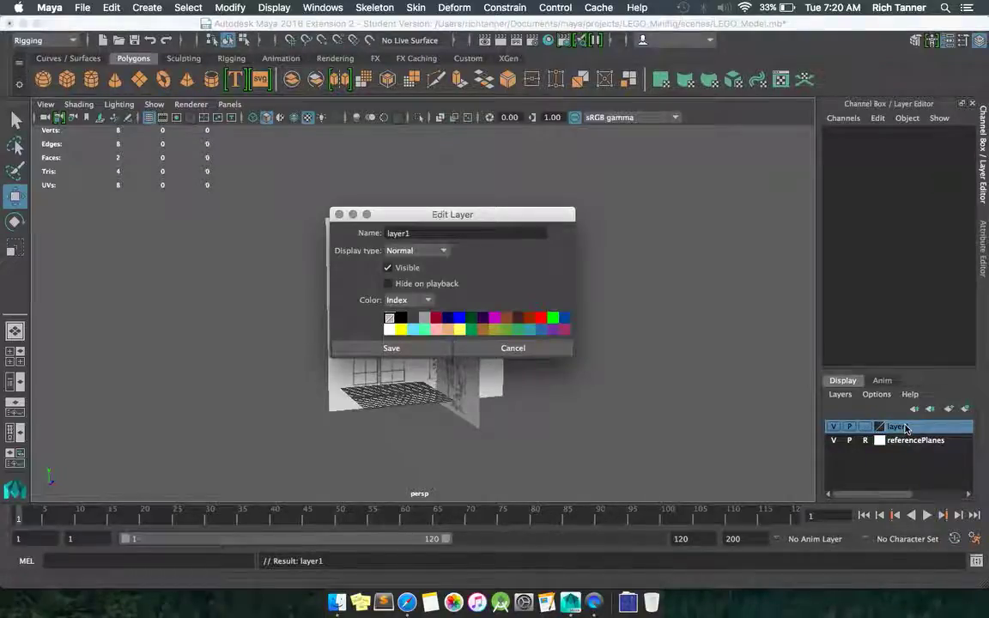
double_click(421, 231)
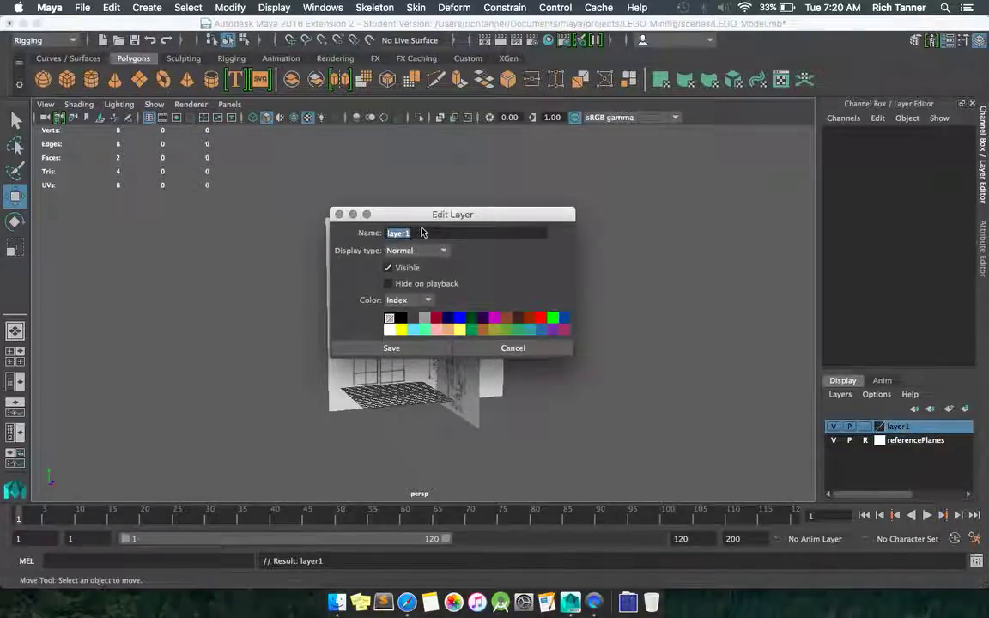
text(Model)
key(BackSpace)
key(BackSpace)
key(BackSpace)
key(BackSpace)
key(BackSpace)
click(411, 347)
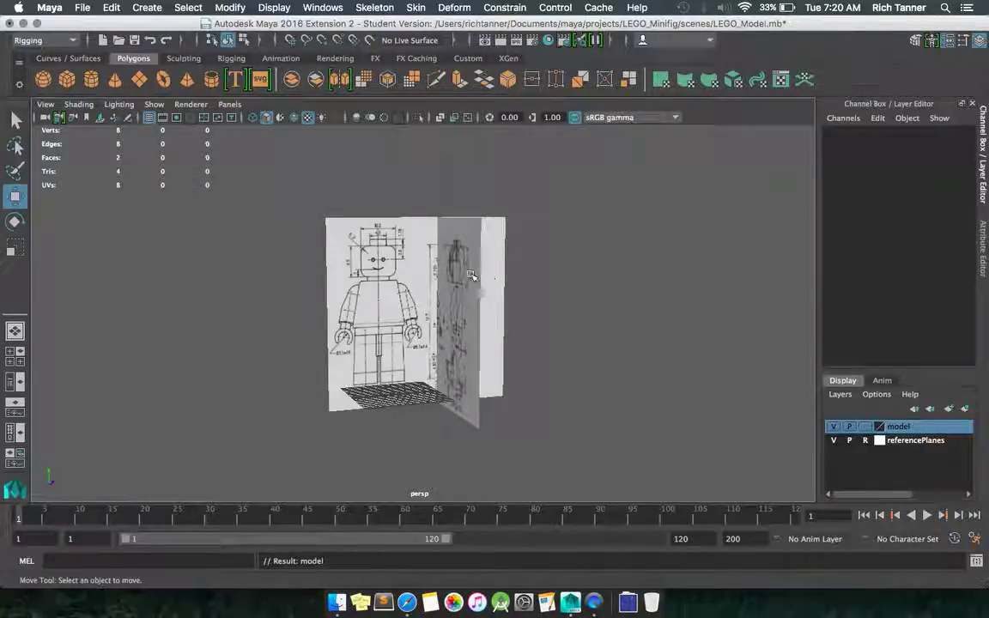
Step: Create a polygon cube at the origin, in front of the blueprint planes
alt+drag(413, 301, 436, 316)
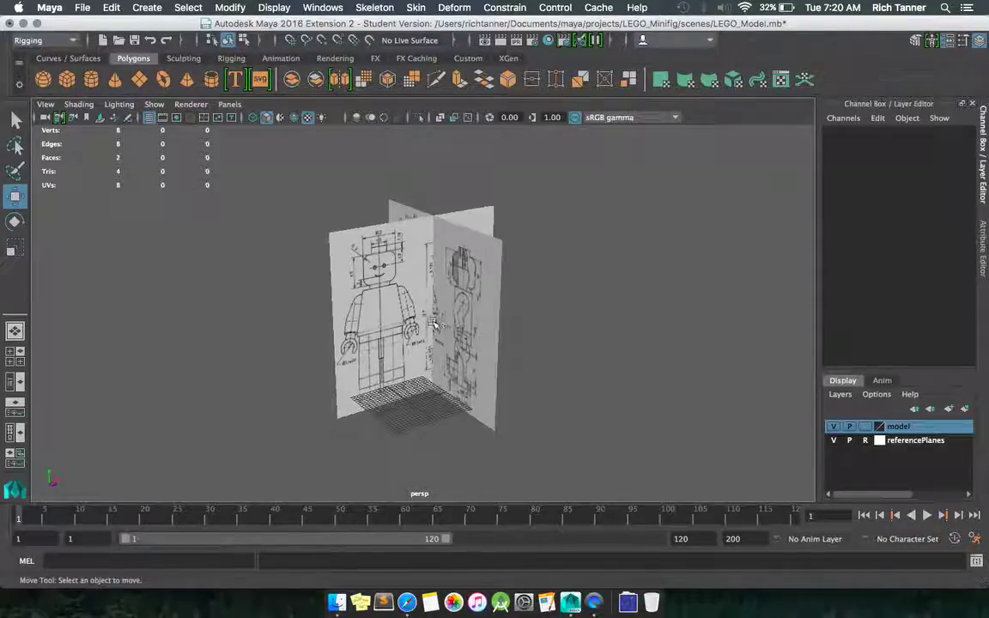
scroll(436, 316, up, 5)
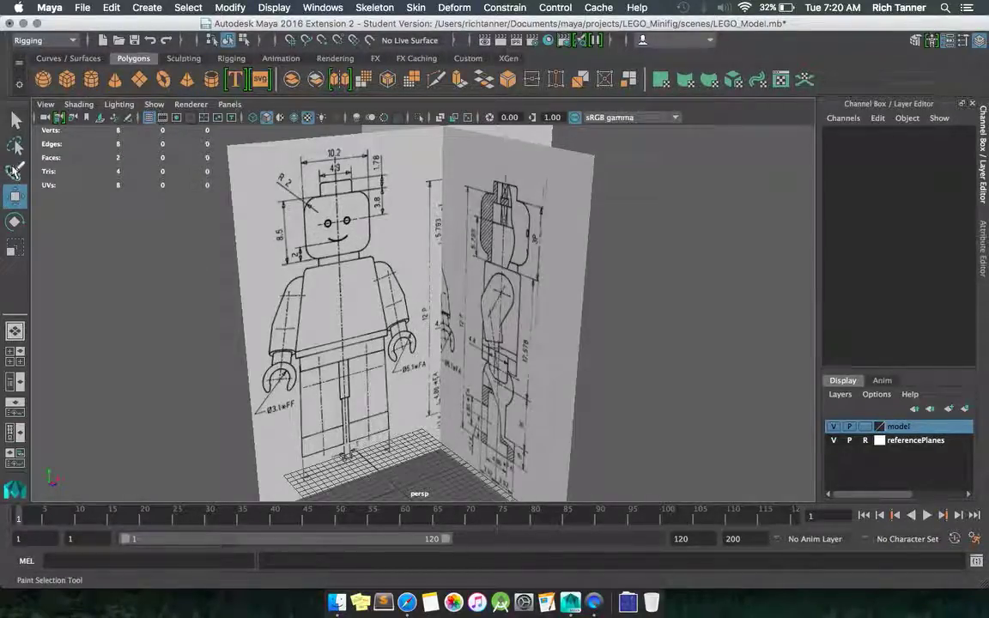
click(65, 81)
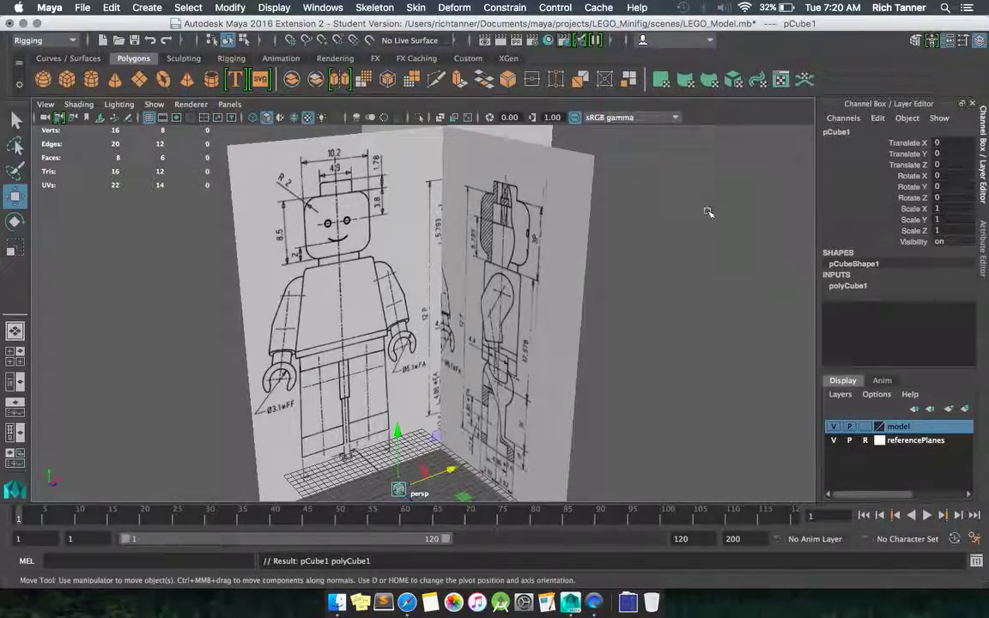
scroll(359, 399, up, 4)
mouse_move(358, 400)
alt+mouse_down()
mouse_move(375, 430)
mouse_move(355, 414)
alt+mouse_up()
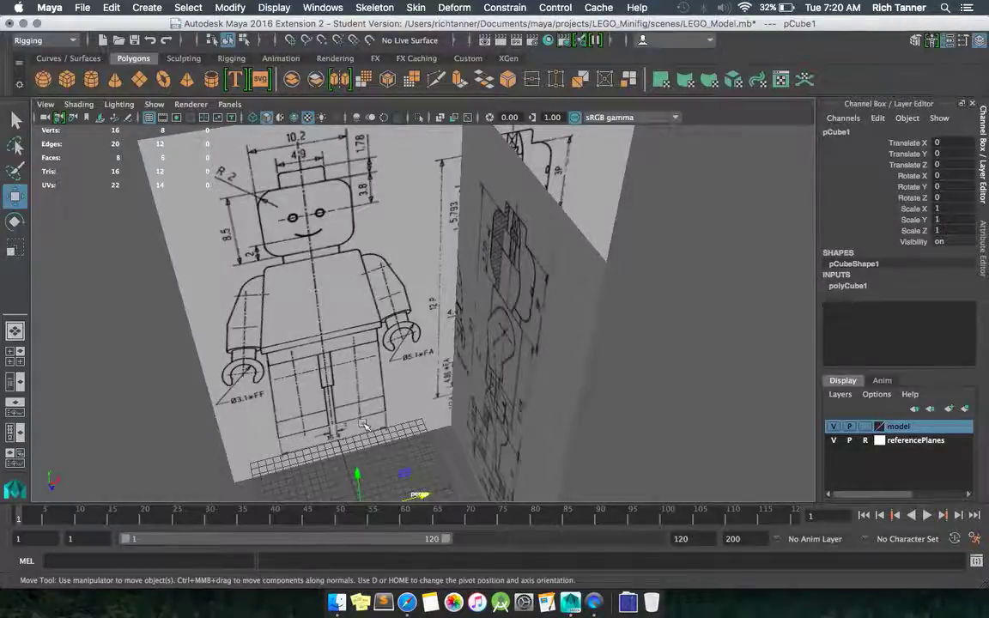
alt+drag(374, 412, 383, 376)
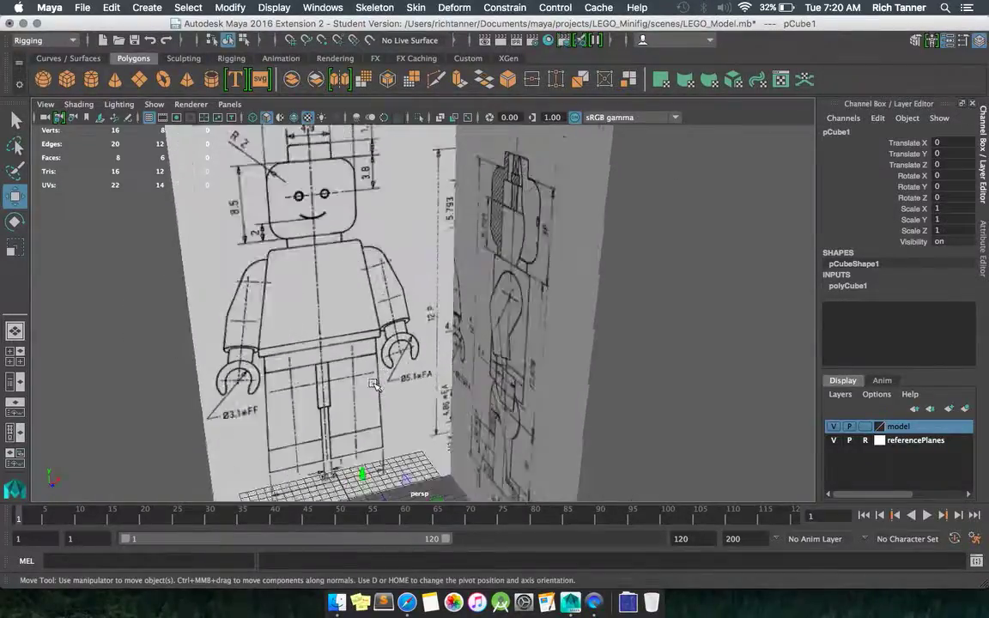
scroll(386, 292, down, 3)
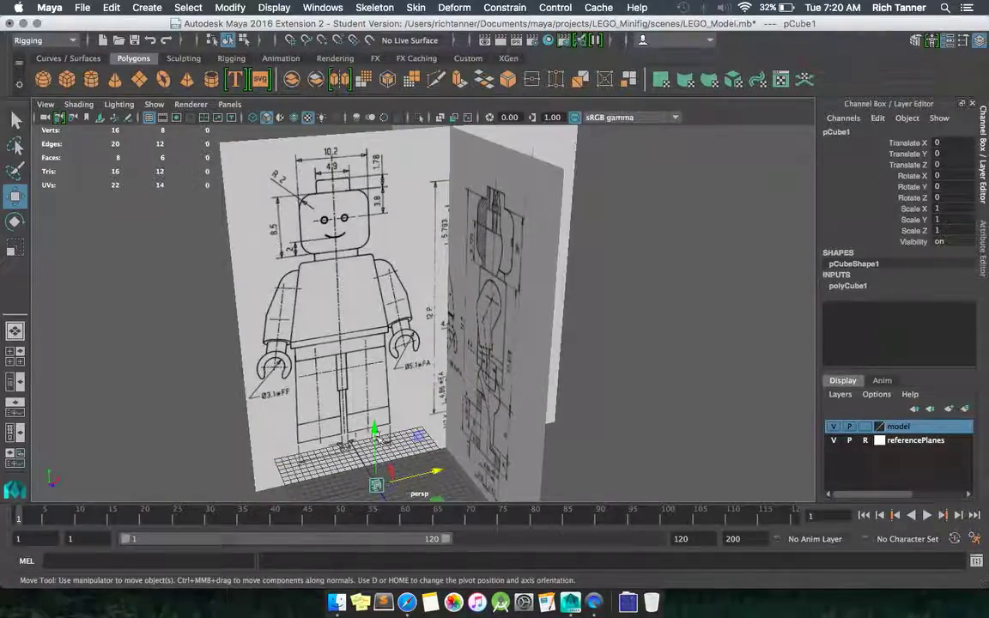
Step: Set the cube's depth and width to 15.4 mm in its polyCube1 attributes
click(983, 258)
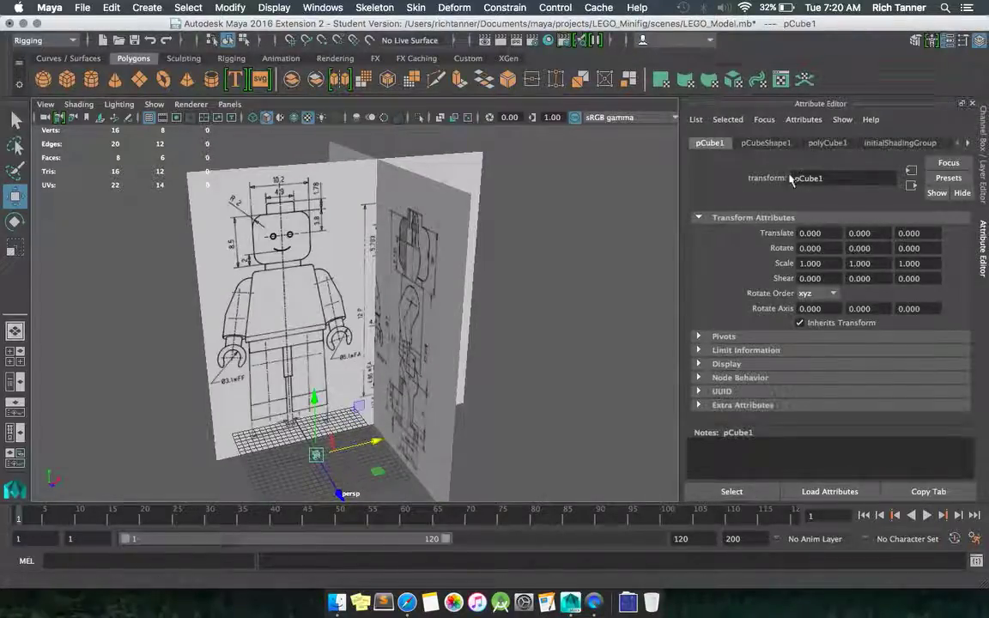
click(826, 144)
click(827, 264)
text(15.4)
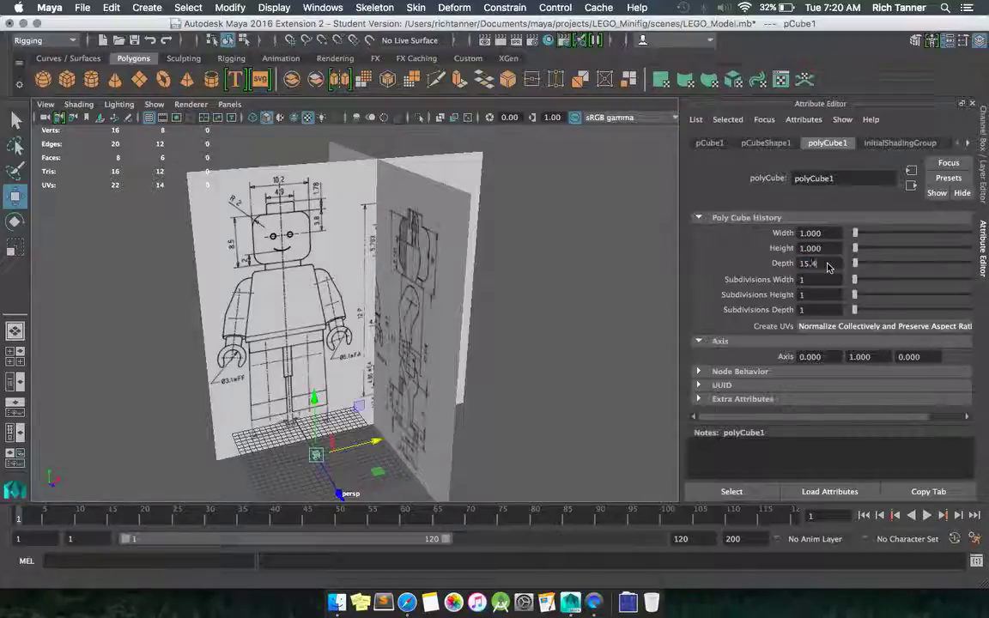
click(822, 233)
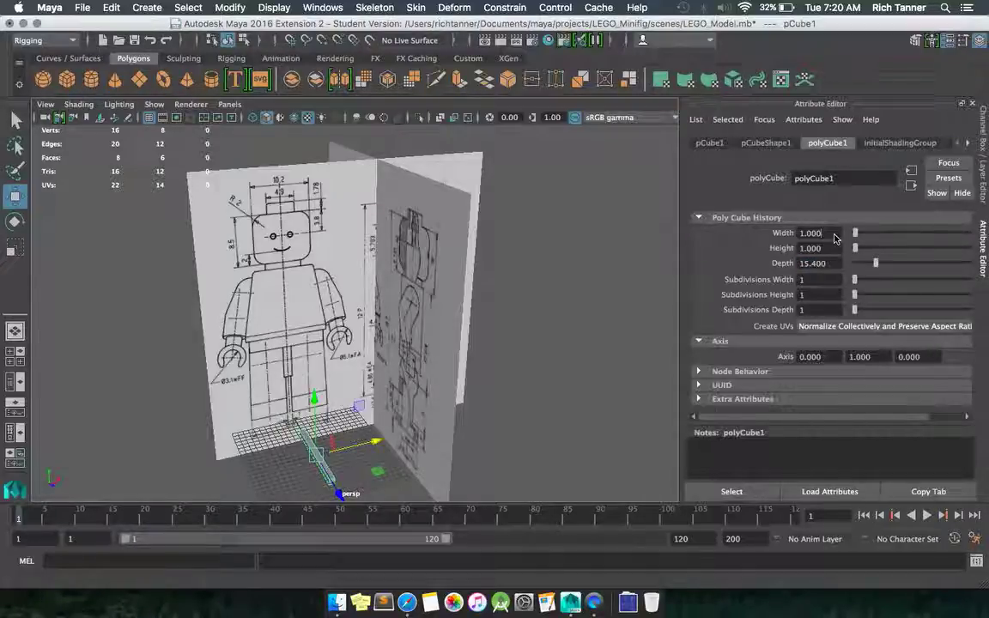
text(15.4)
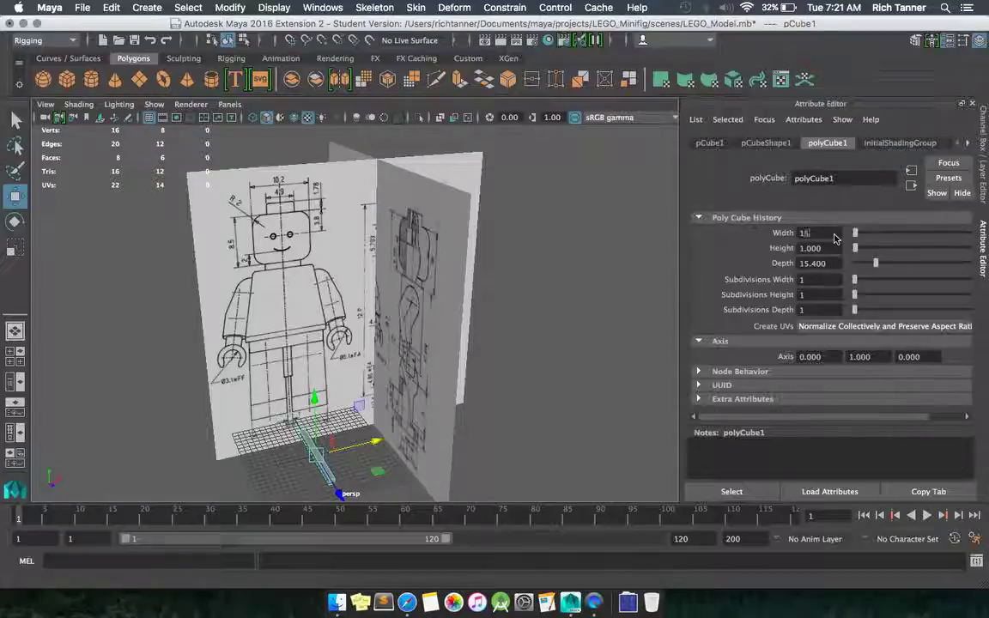
Step: Set the cube's height to 2 mm
key(Tab)
text(1)
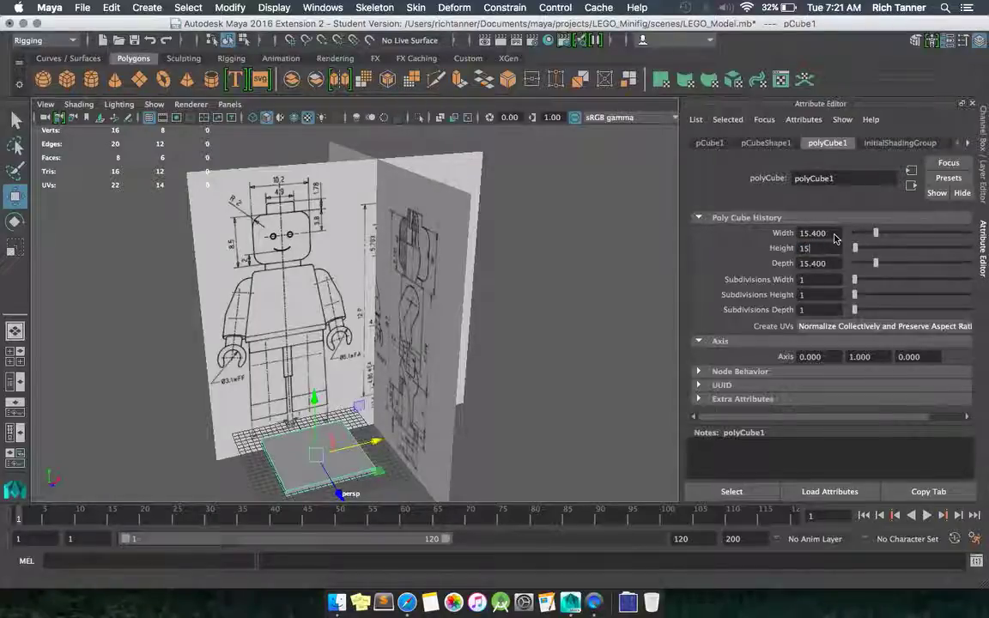
text(5.4)
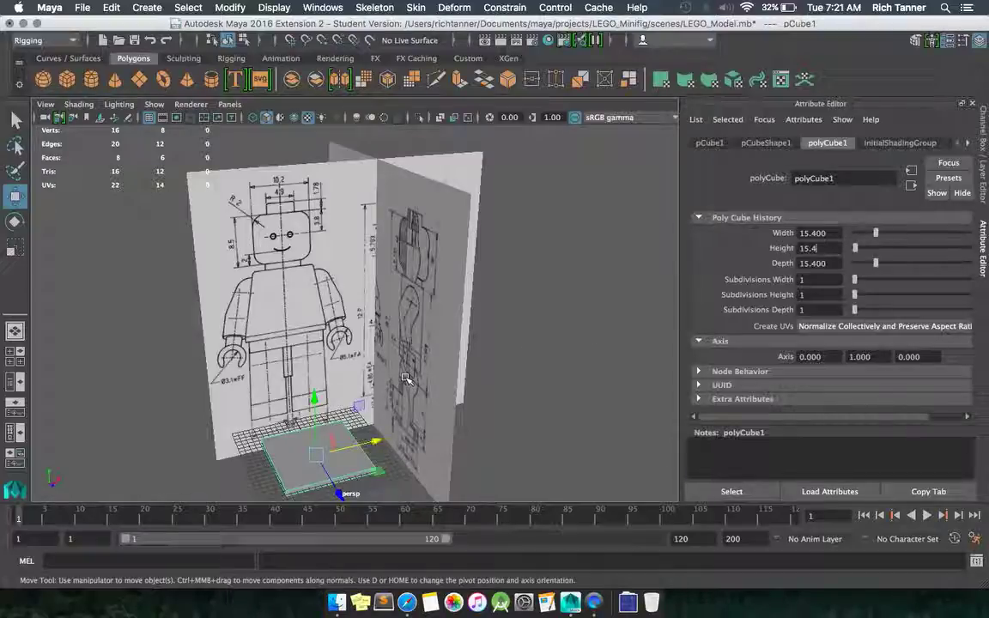
double_click(824, 249)
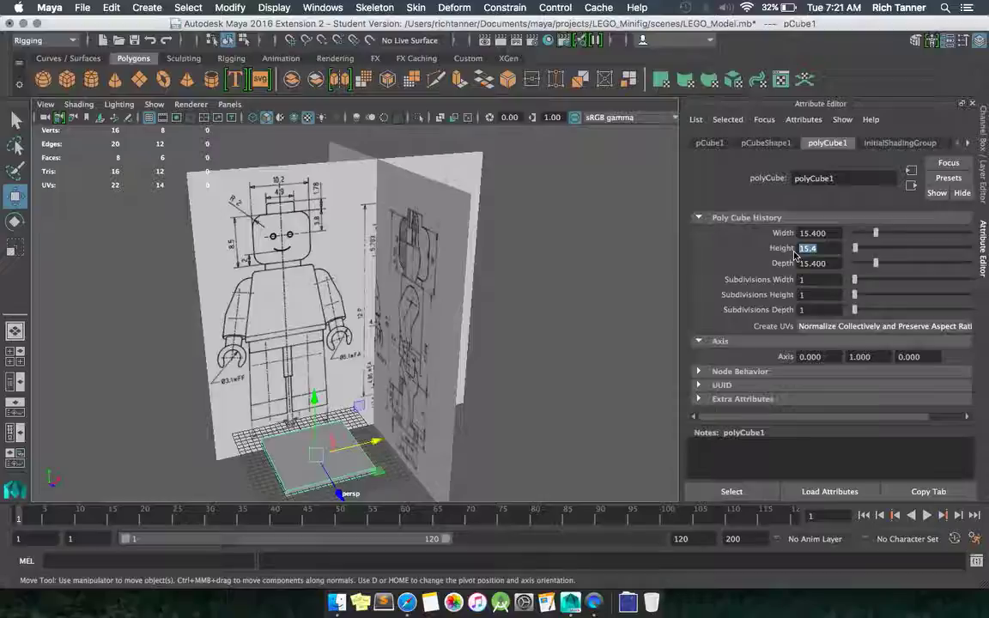
text(2)
key(Return)
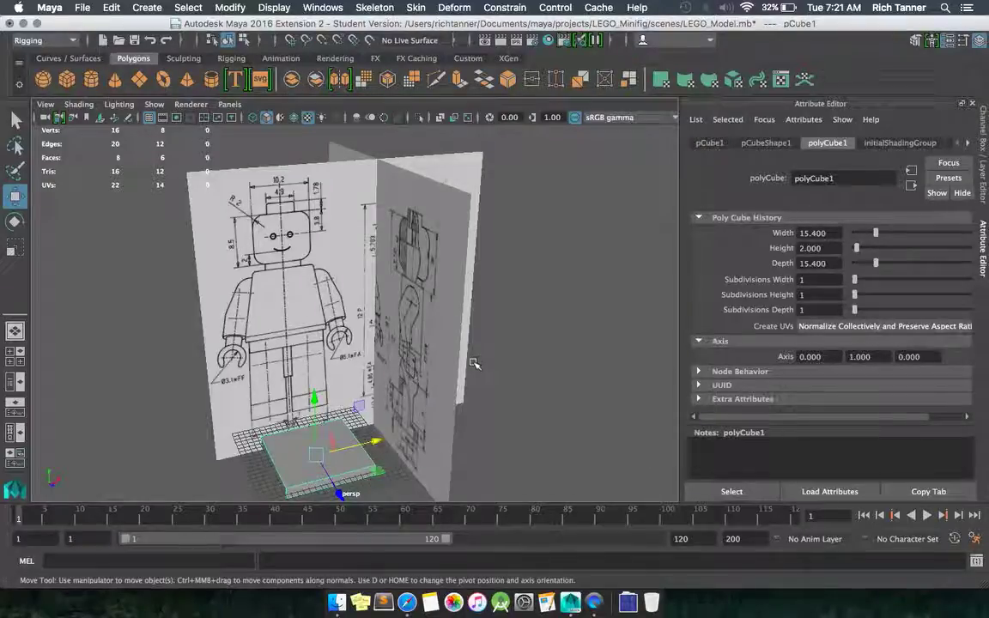
Step: Maximize the front view, frame the cube and turn on X-ray shading to compare its width with the blueprint's 15.4 dimension
key(space)
click(236, 377)
key(space)
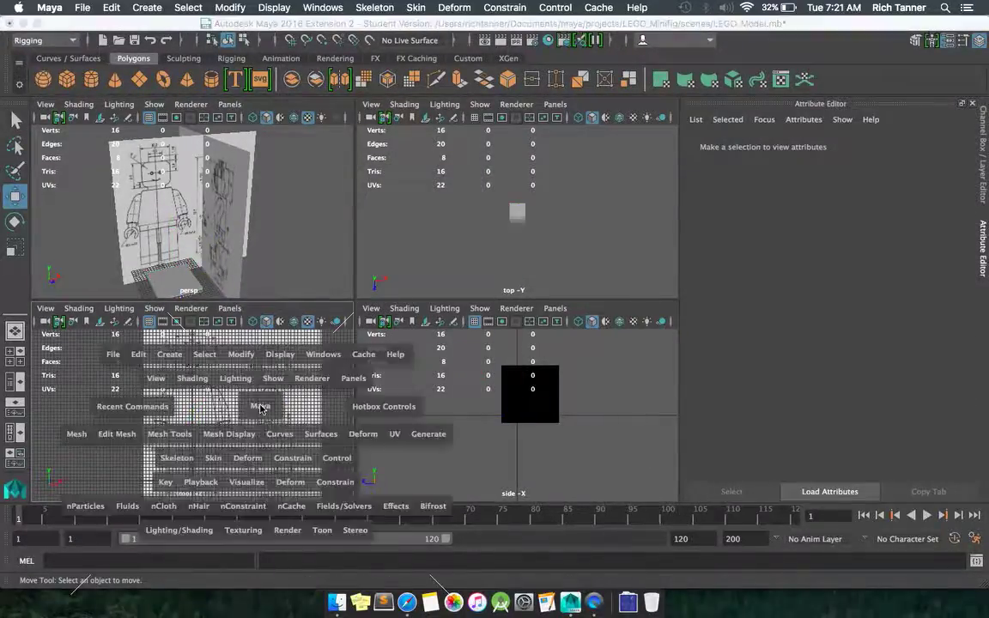
drag(270, 455, 378, 391)
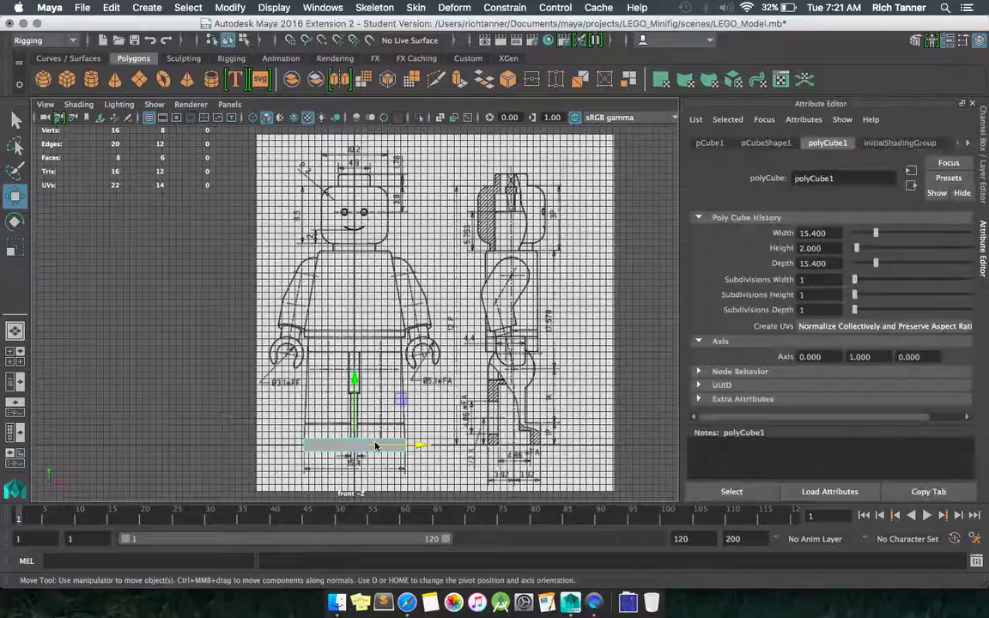
key(f)
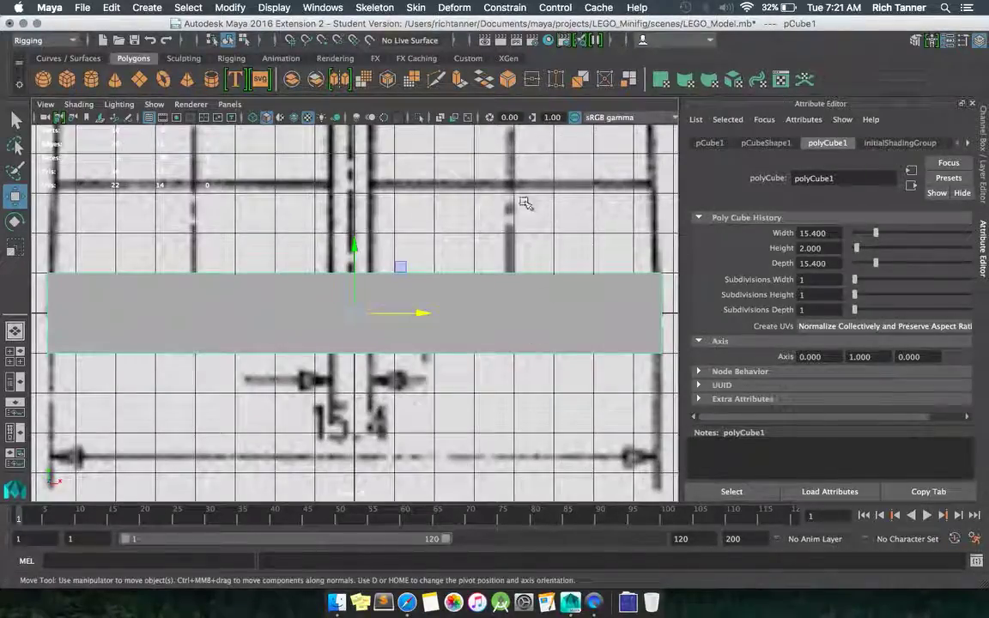
click(441, 119)
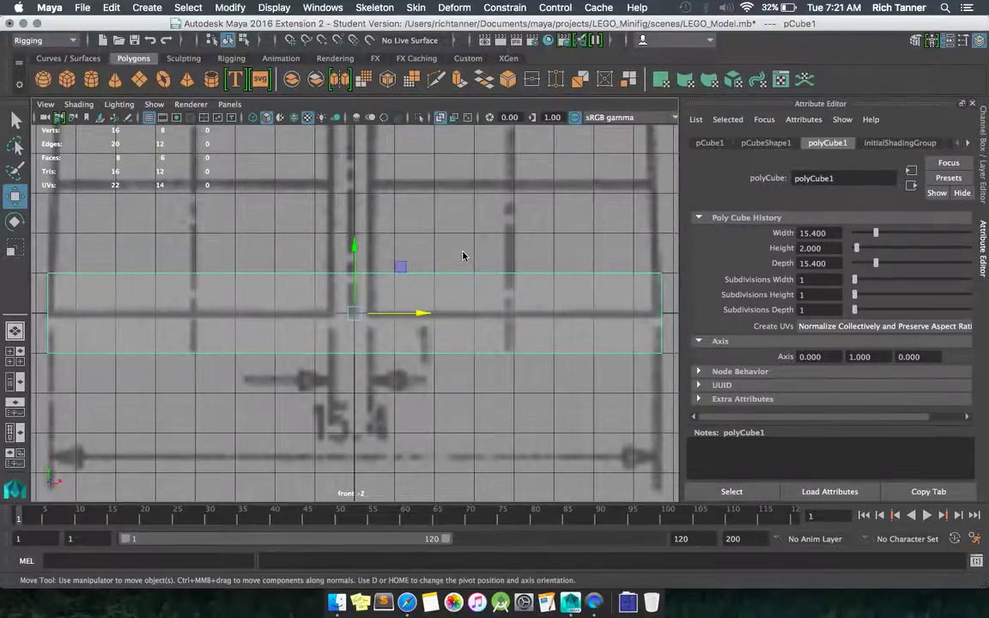
Step: Return to the four-view layout and set the model layer's display type to Reference
key(space)
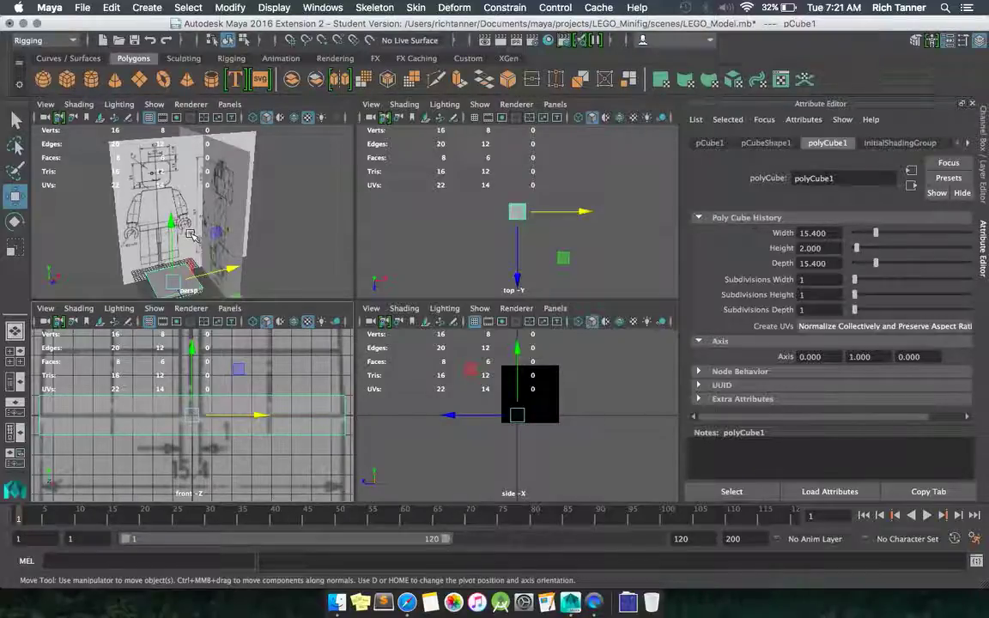
click(983, 147)
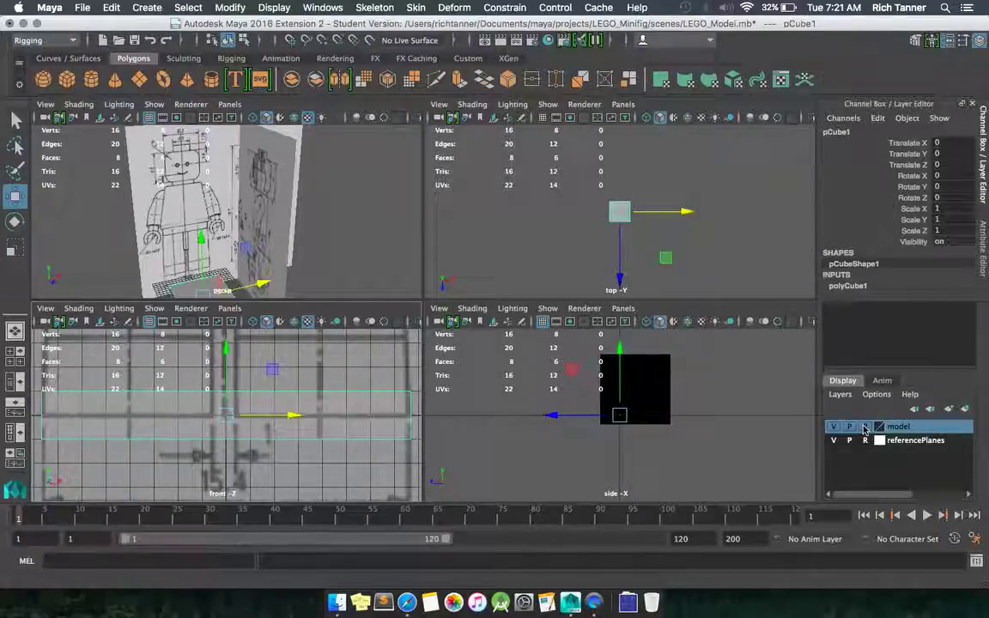
click(864, 428)
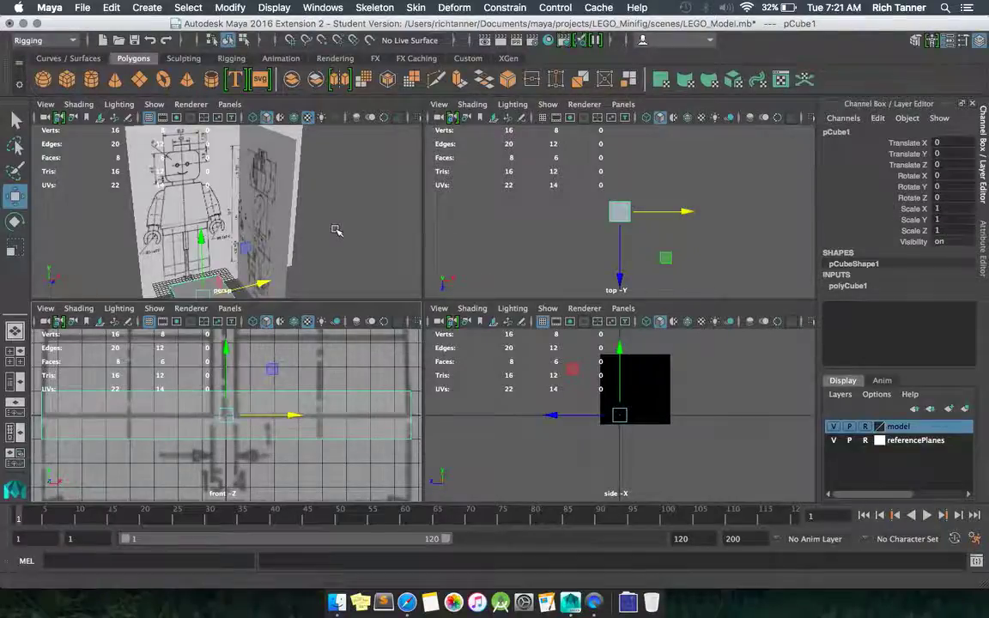
Step: Move the cube up along Y to about 22.7 mm in the perspective view
scroll(302, 208, down, 3)
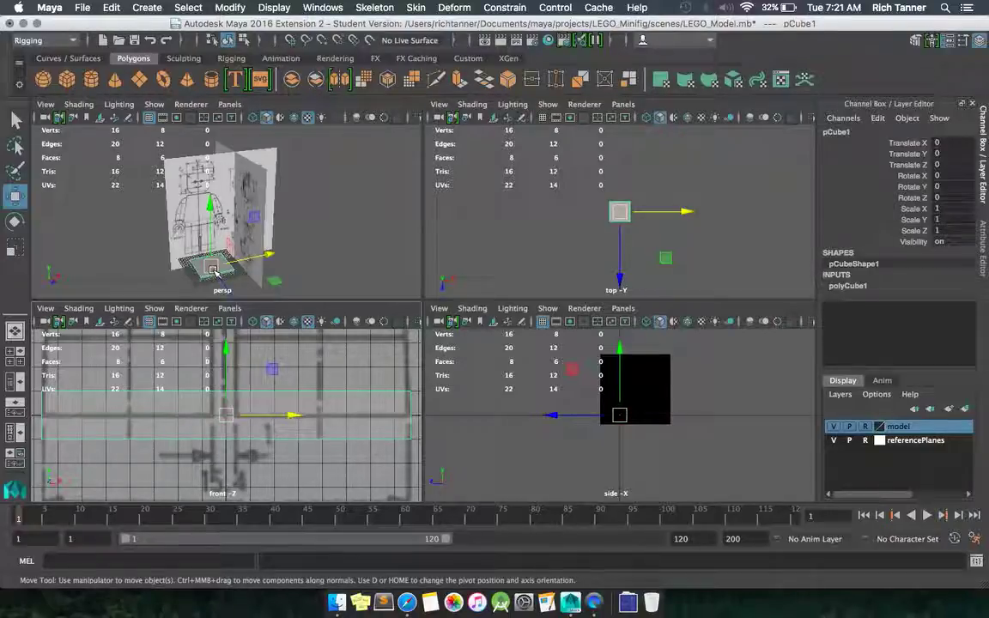
drag(213, 271, 209, 163)
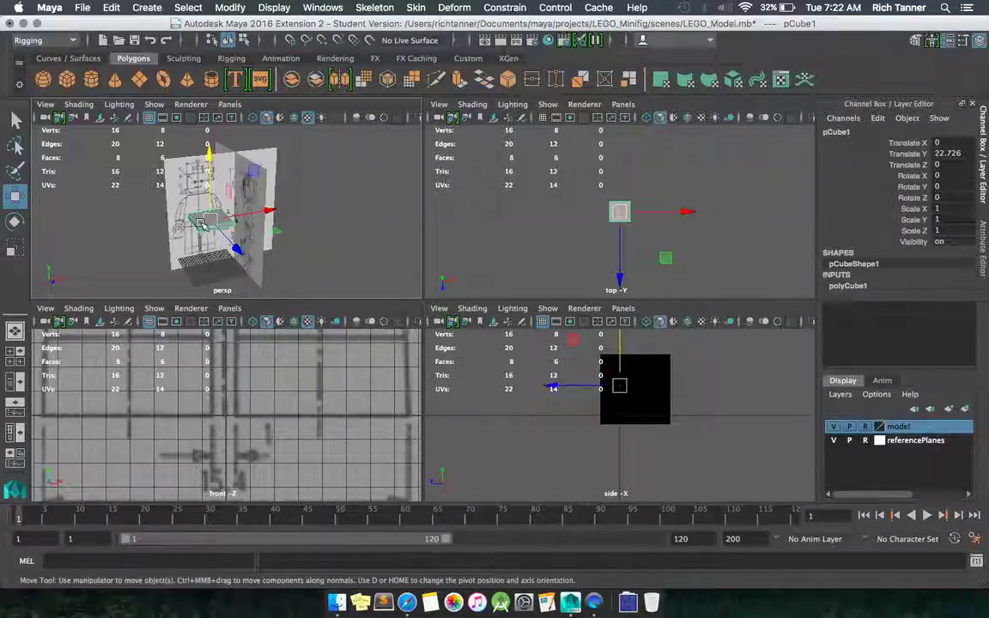
Step: Maximize the perspective view, add the cube to the model layer, and return that layer's display type to Normal so the cube is selectable
key(space)
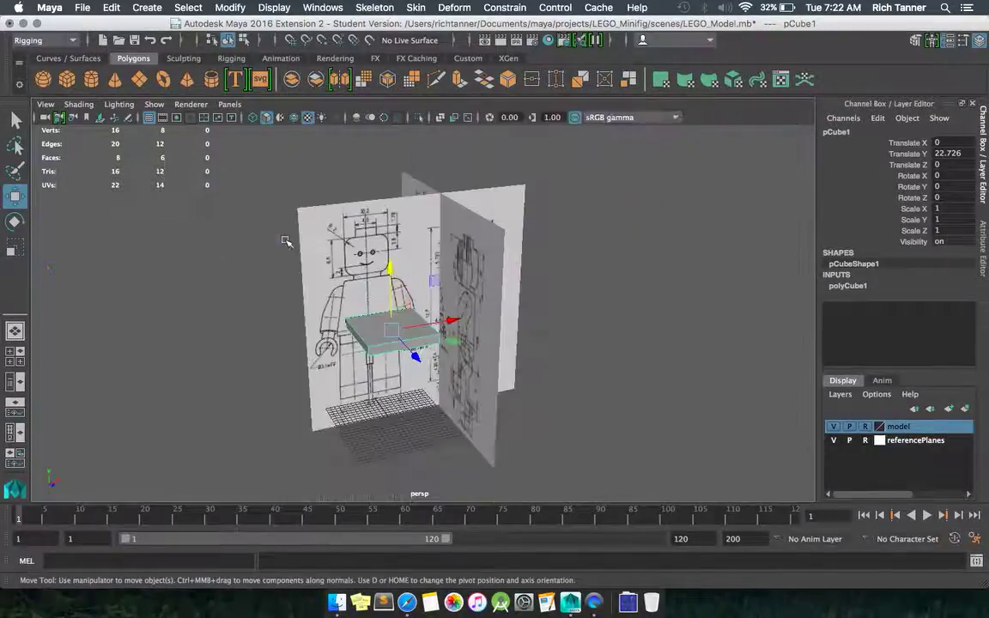
right_click(908, 434)
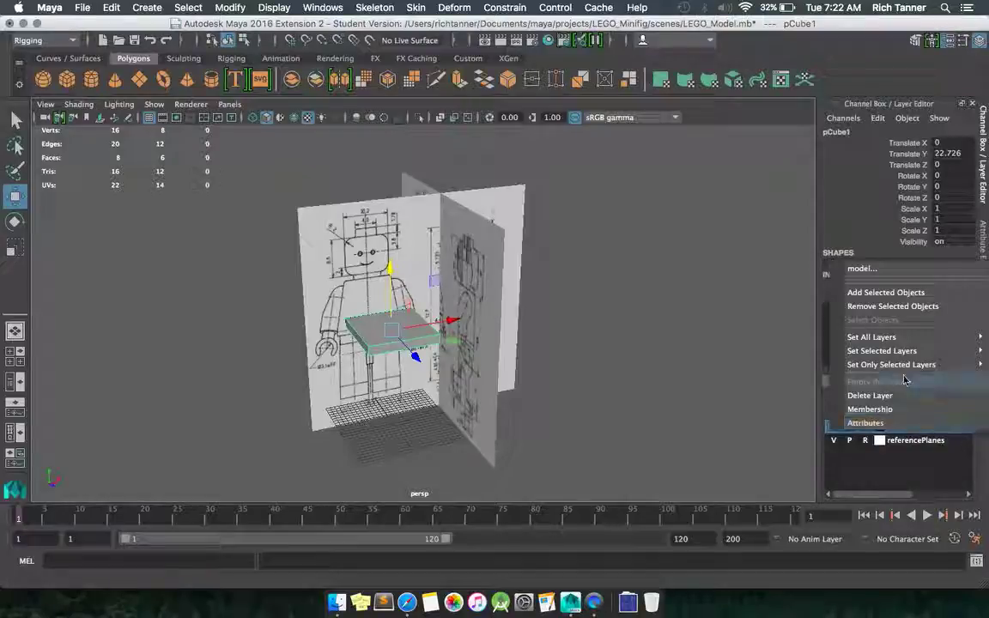
click(898, 290)
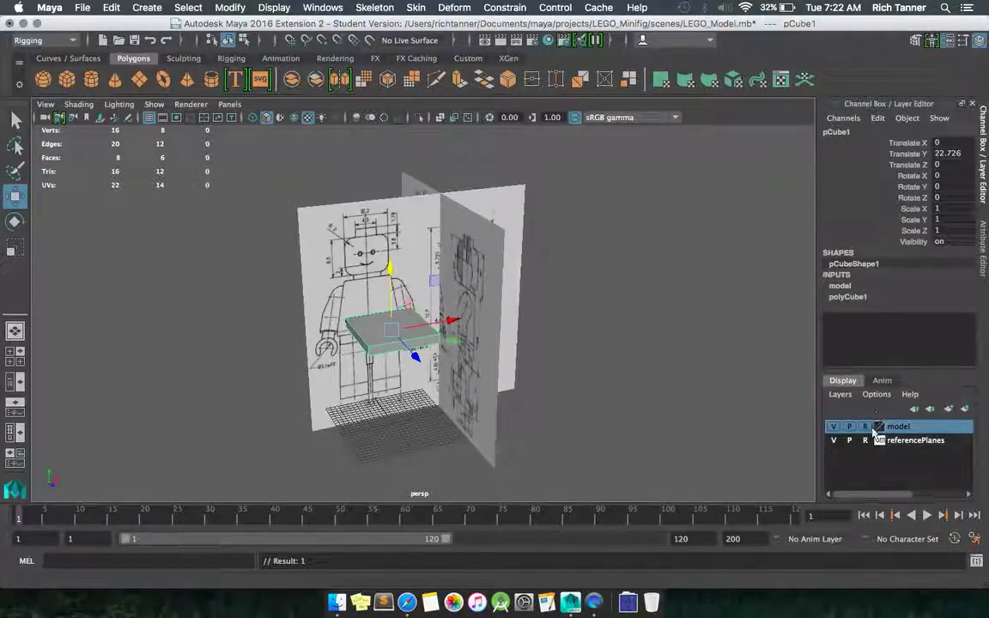
click(699, 371)
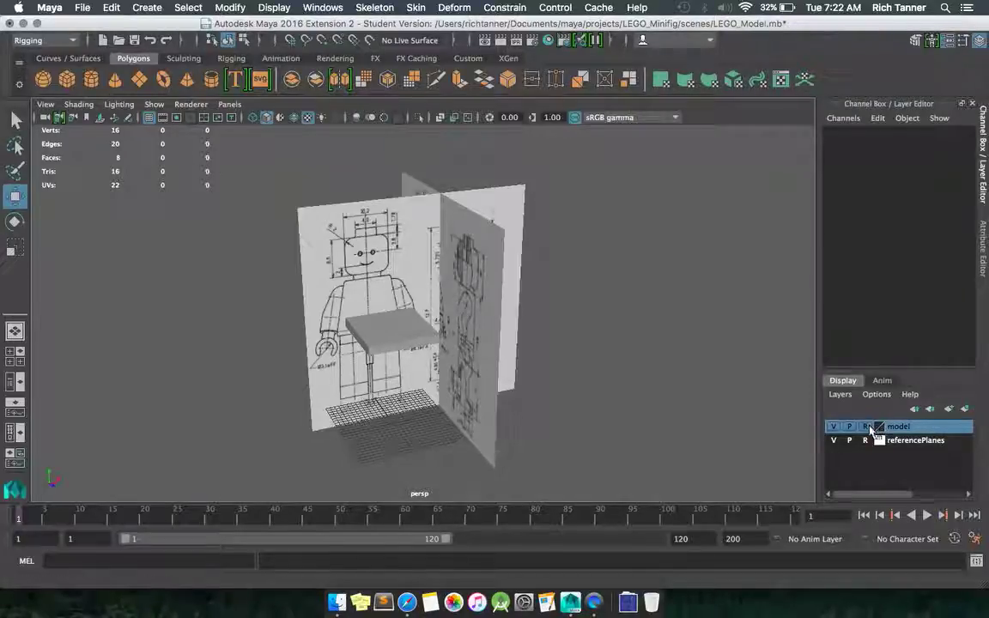
click(388, 328)
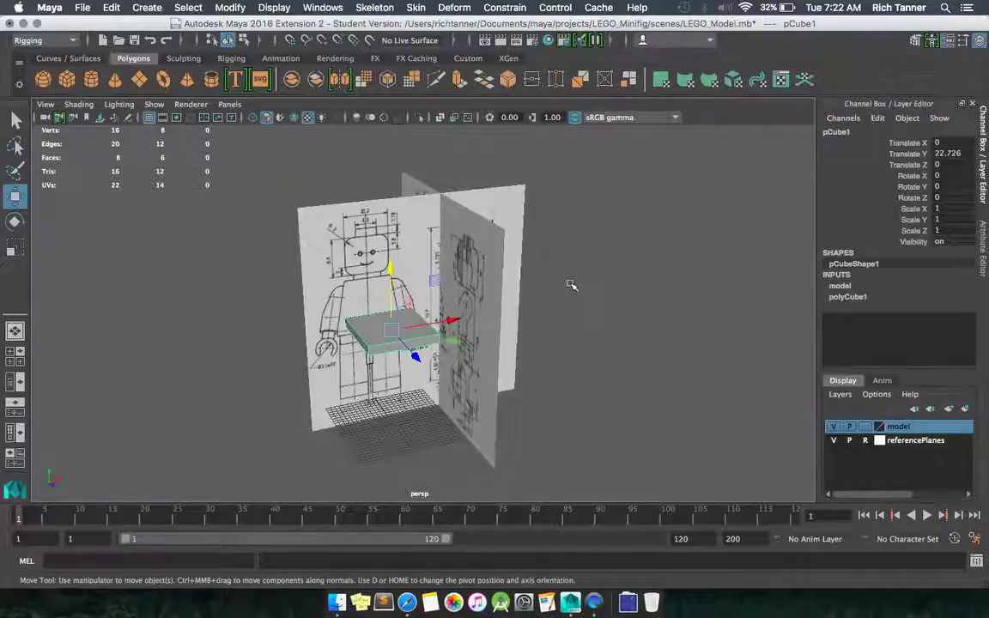
Step: Examine the flattened cube from several angles against the front and side blueprint planes to compare its width and depth
alt+drag(561, 316, 596, 316)
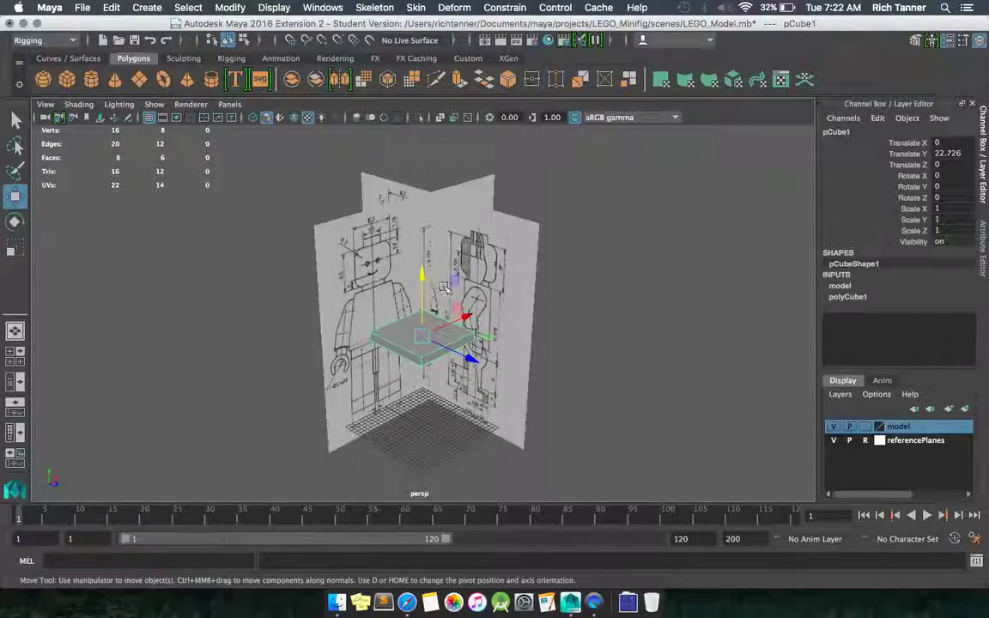
alt+drag(496, 316, 569, 274)
scroll(554, 301, up, 2)
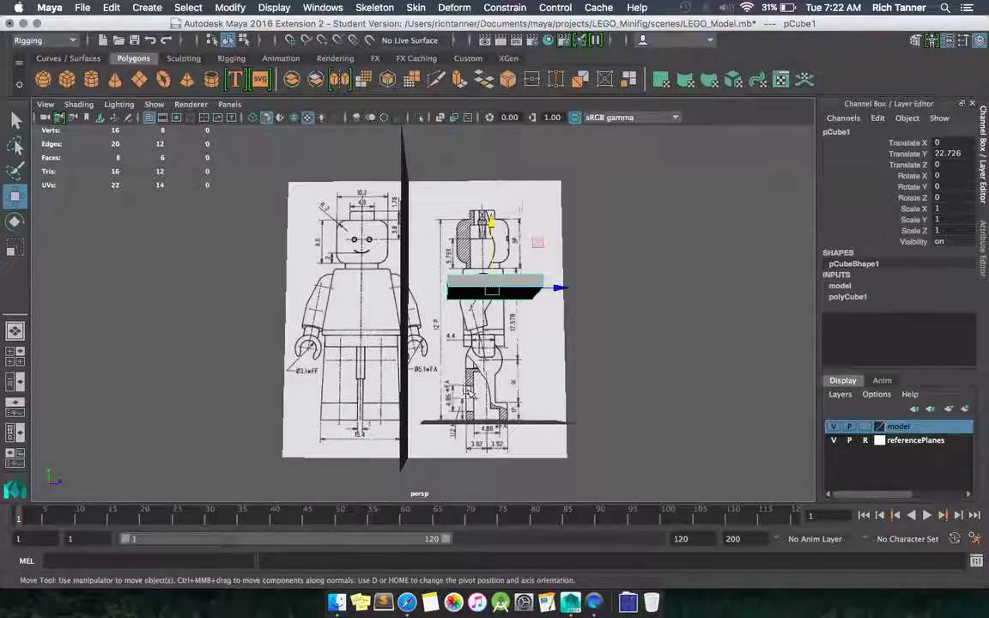
alt+drag(525, 368, 389, 383)
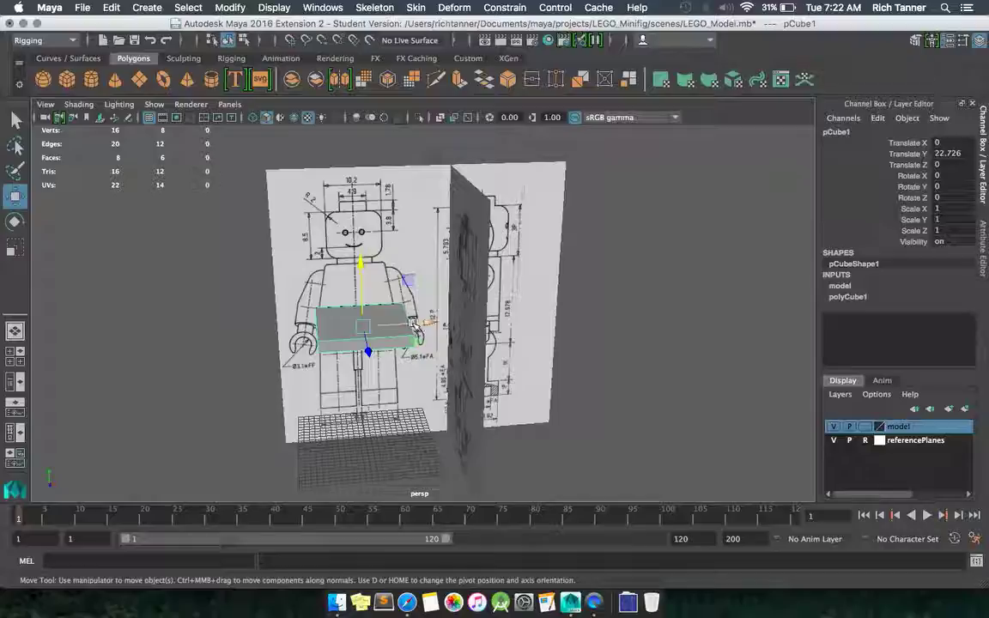
mouse_move(417, 326)
alt+mouse_down()
mouse_move(456, 323)
mouse_move(471, 335)
mouse_move(416, 339)
mouse_move(396, 317)
mouse_move(375, 337)
mouse_move(400, 330)
alt+mouse_up()
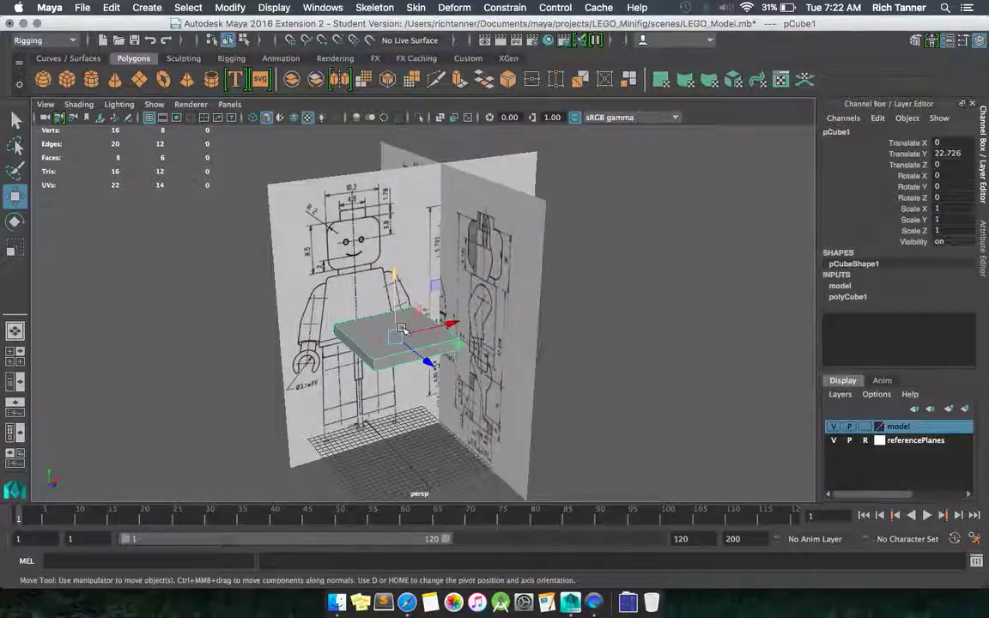